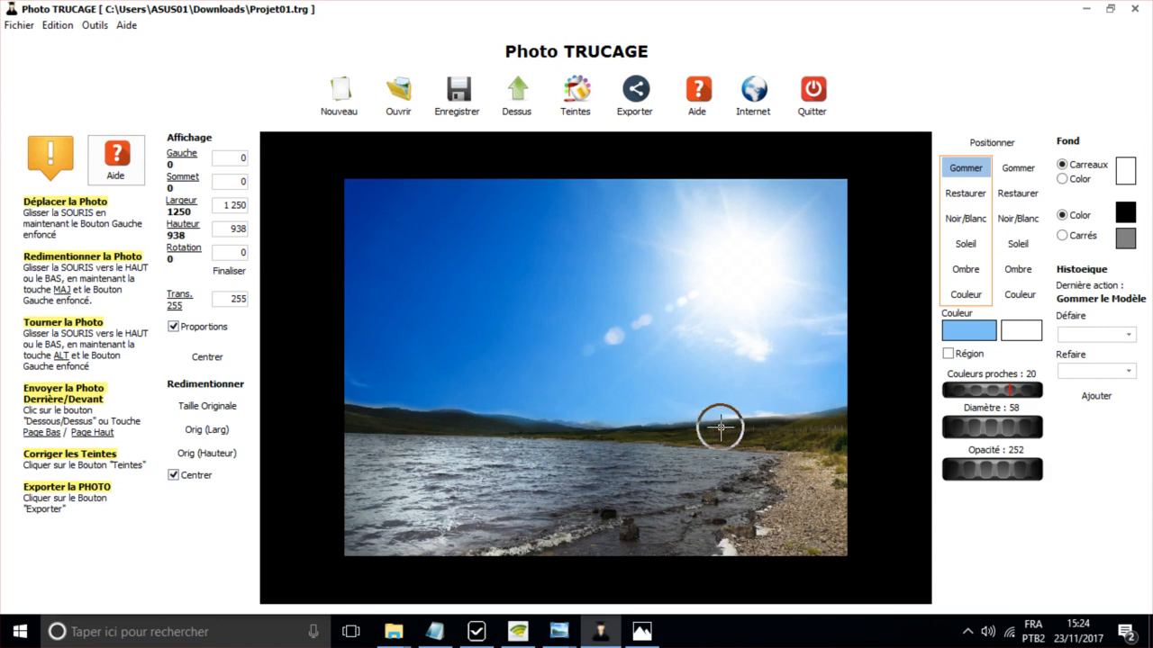
Export the finished lake landscape as Photo4.jpg in the Photos folder and close the exported image's preview
{"action": "left_click", "coordinate": [634, 90]}
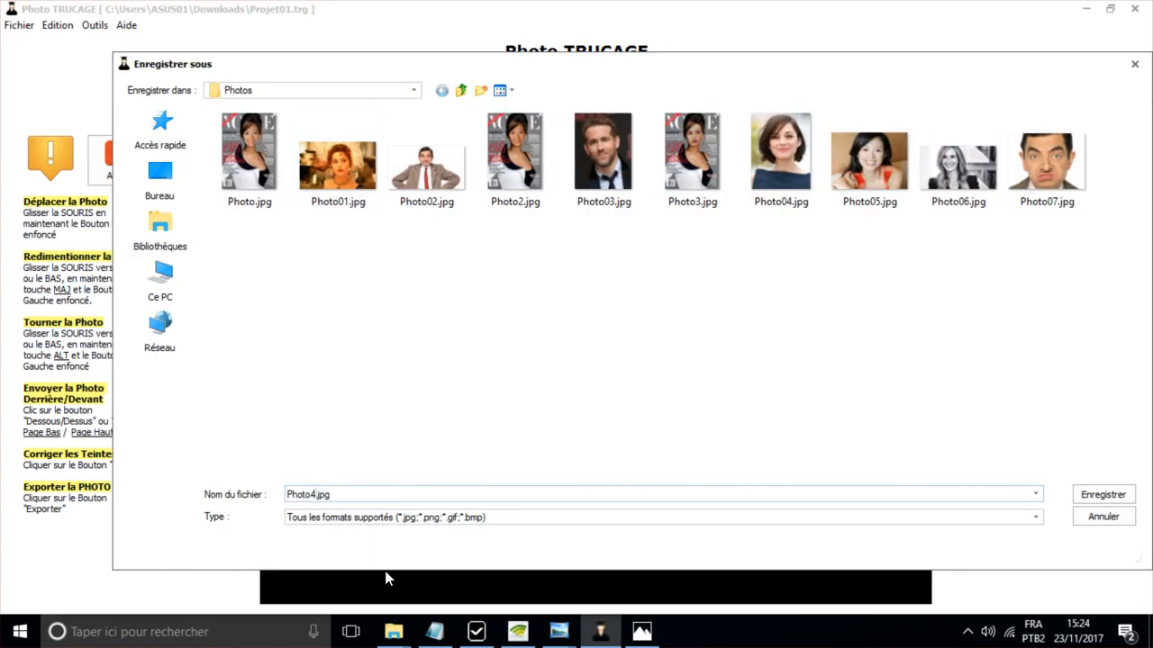
{"action": "key", "text": "Return"}
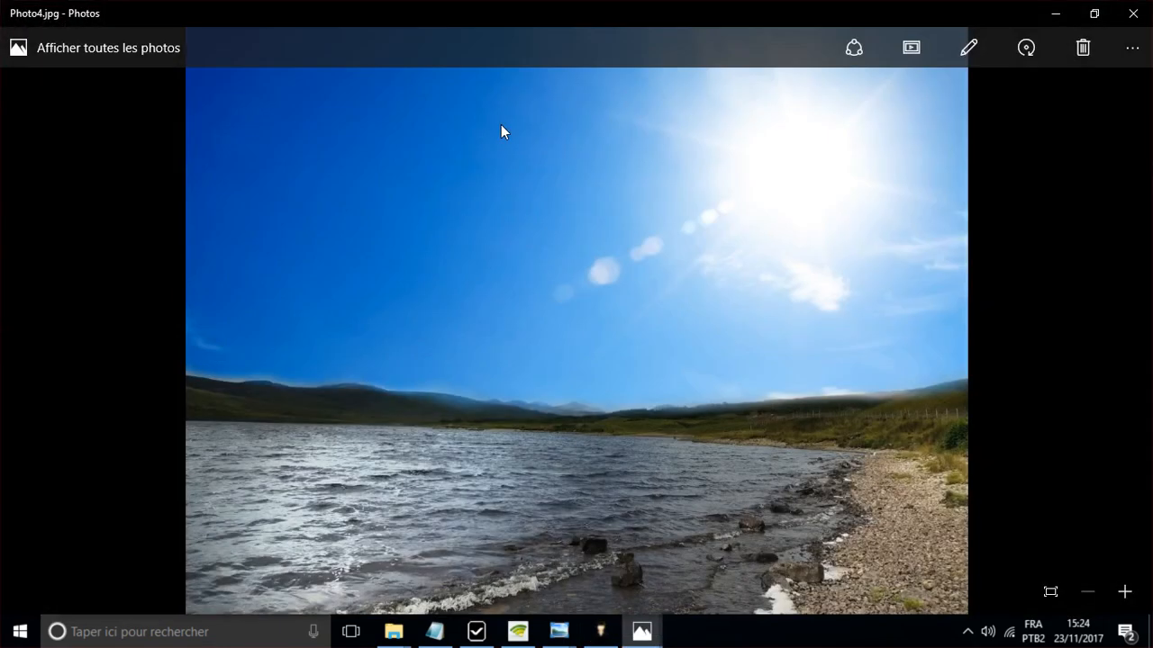
{"action": "left_click", "coordinate": [1132, 18]}
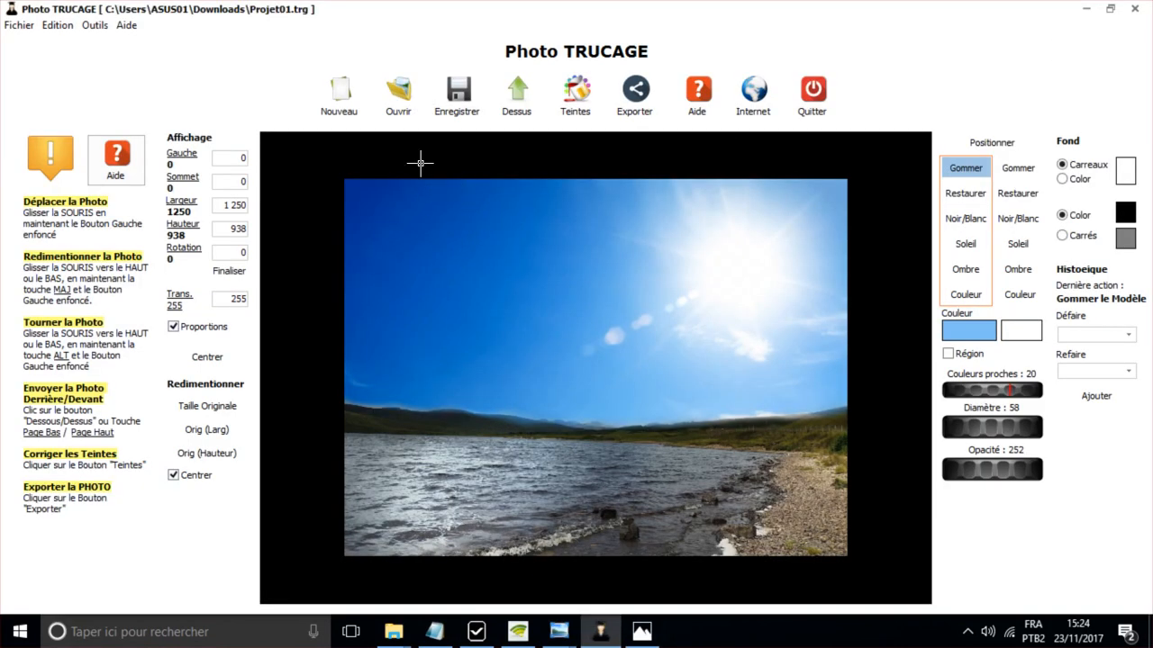
Start a new project using 03.jpg from the Photos 03 folder as the model
{"action": "left_click", "coordinate": [340, 95]}
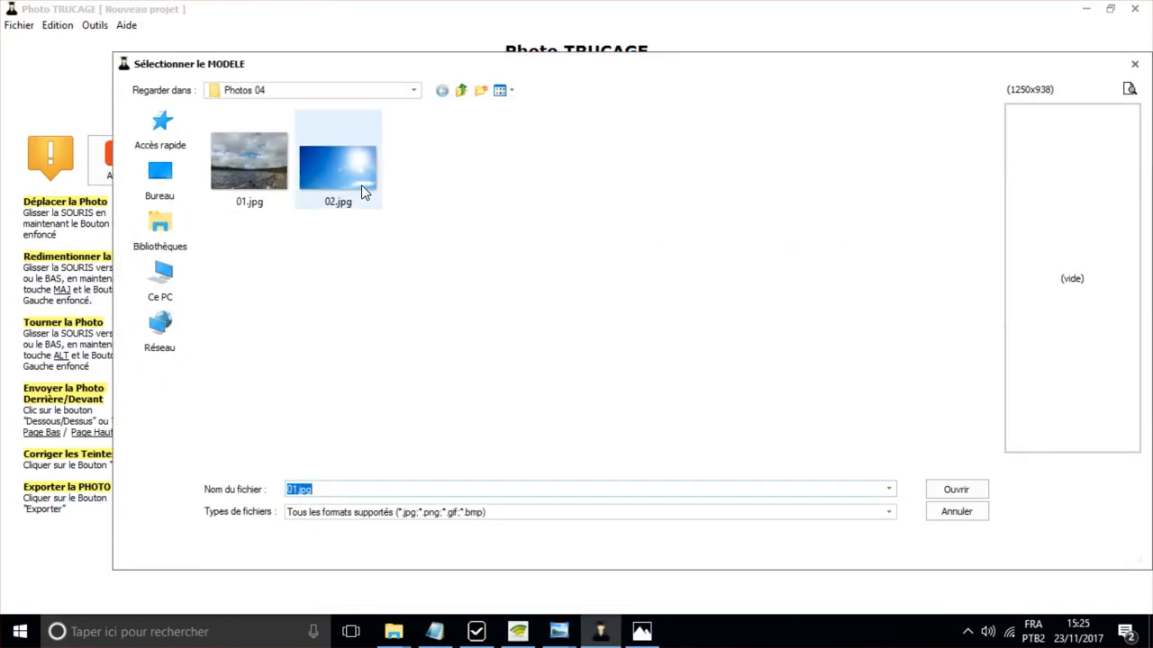
{"action": "left_click", "coordinate": [463, 89]}
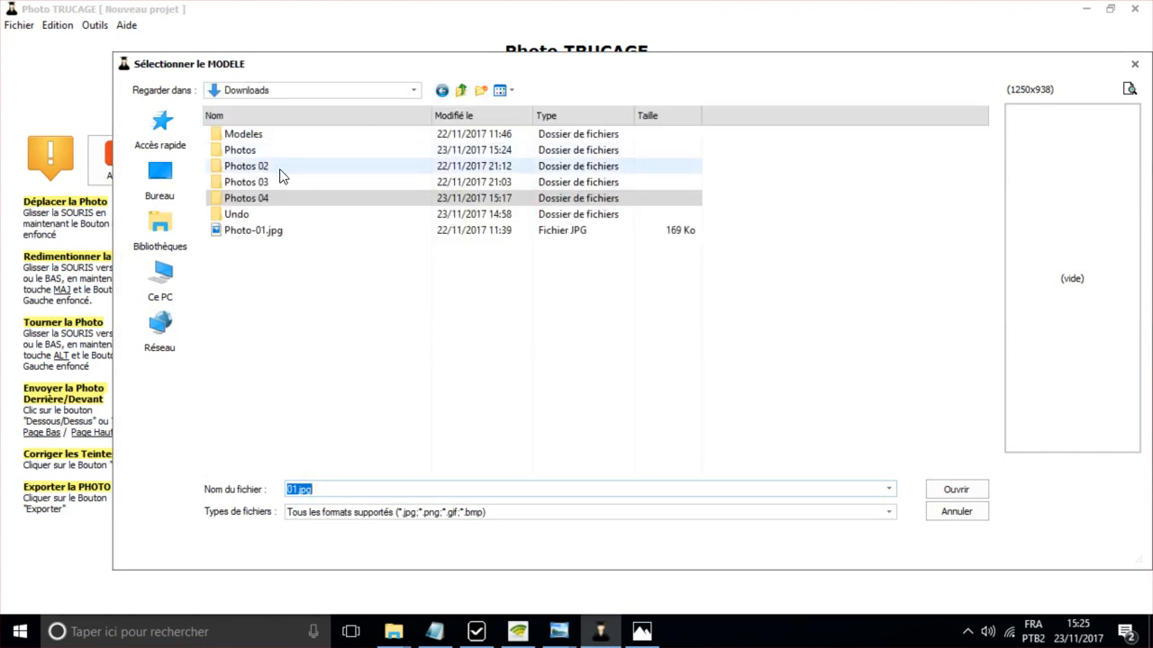
{"action": "double_click", "coordinate": [265, 172]}
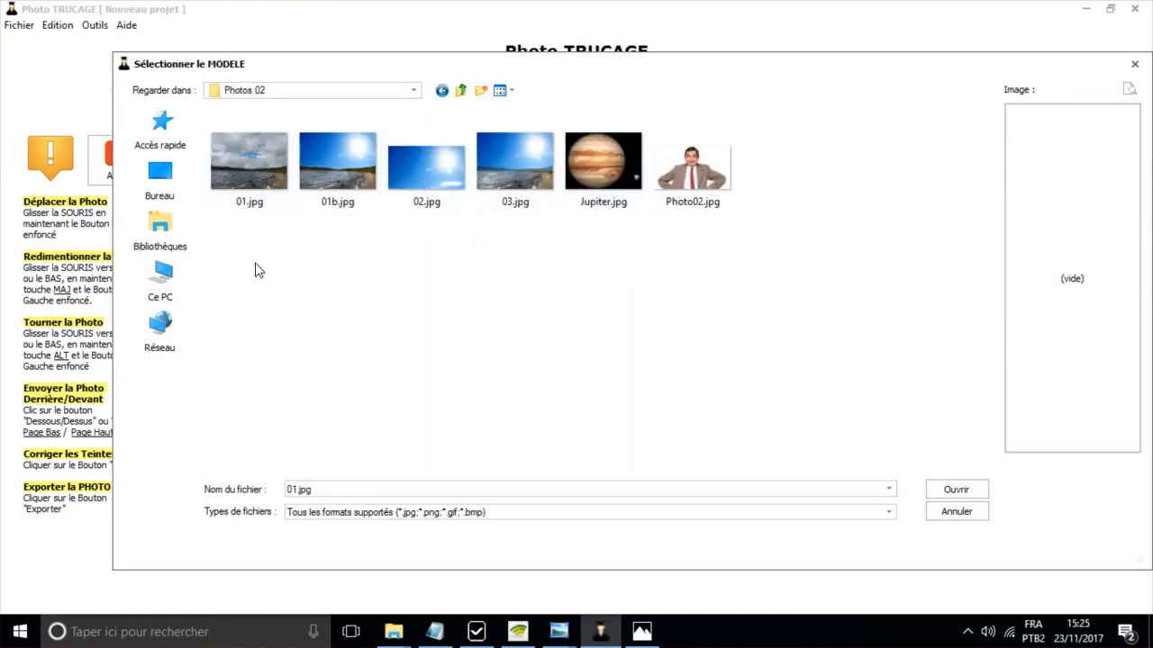
{"action": "left_click", "coordinate": [460, 91]}
{"action": "left_click", "coordinate": [267, 184]}
{"action": "left_click", "coordinate": [266, 181]}
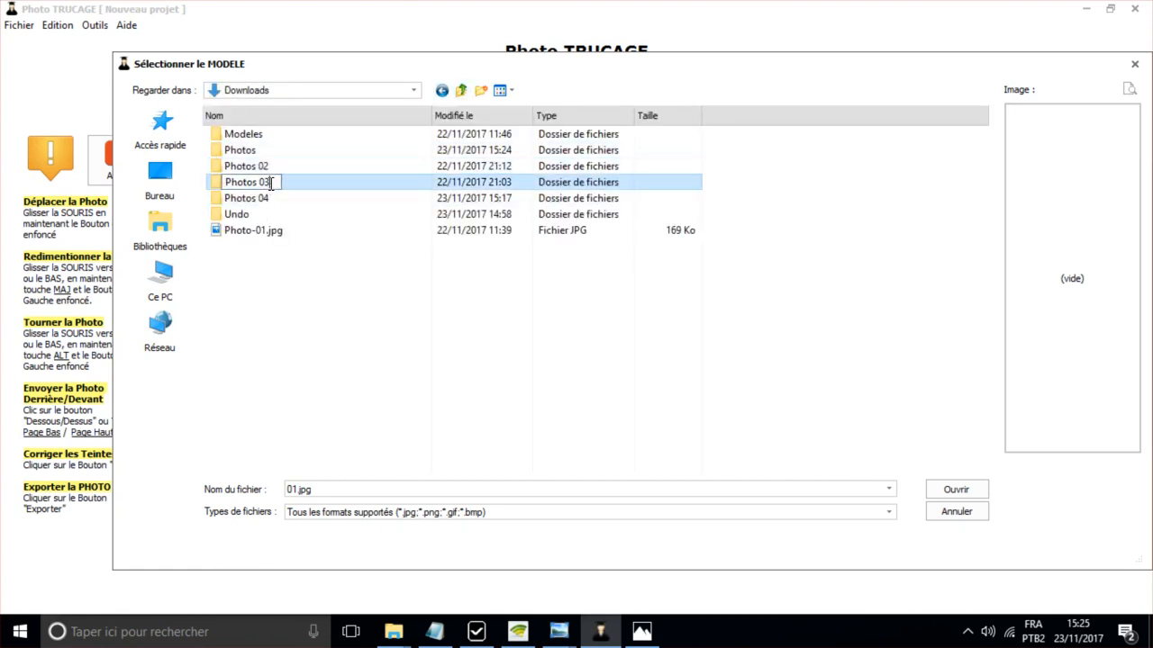
{"action": "double_click", "coordinate": [271, 183]}
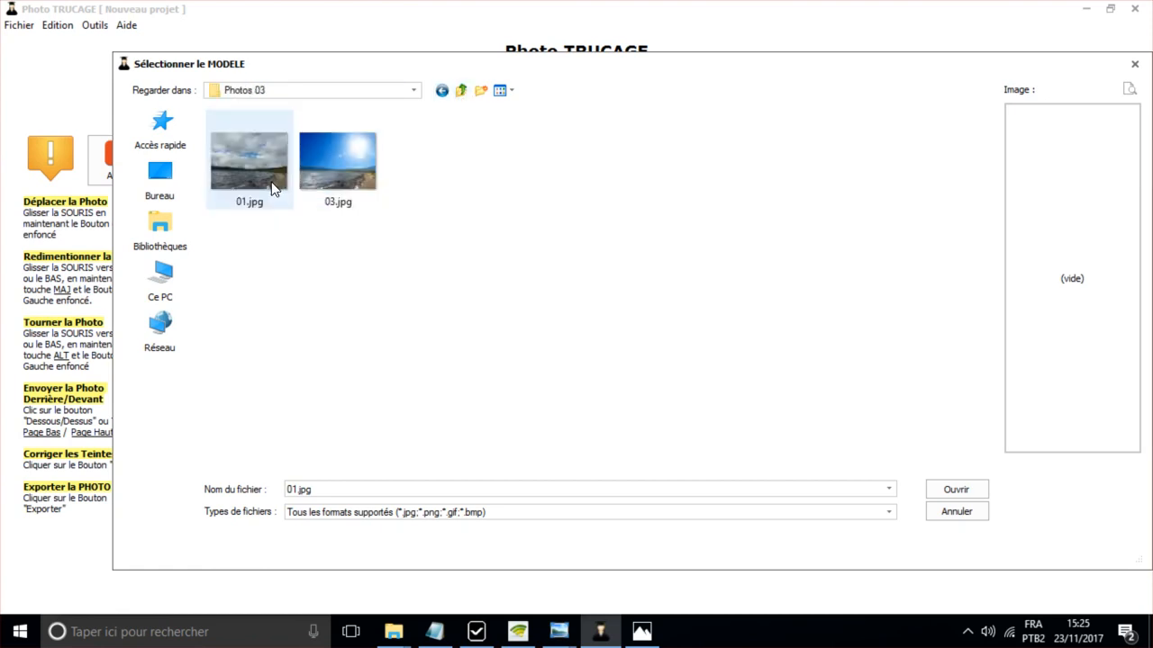
{"action": "double_click", "coordinate": [337, 187]}
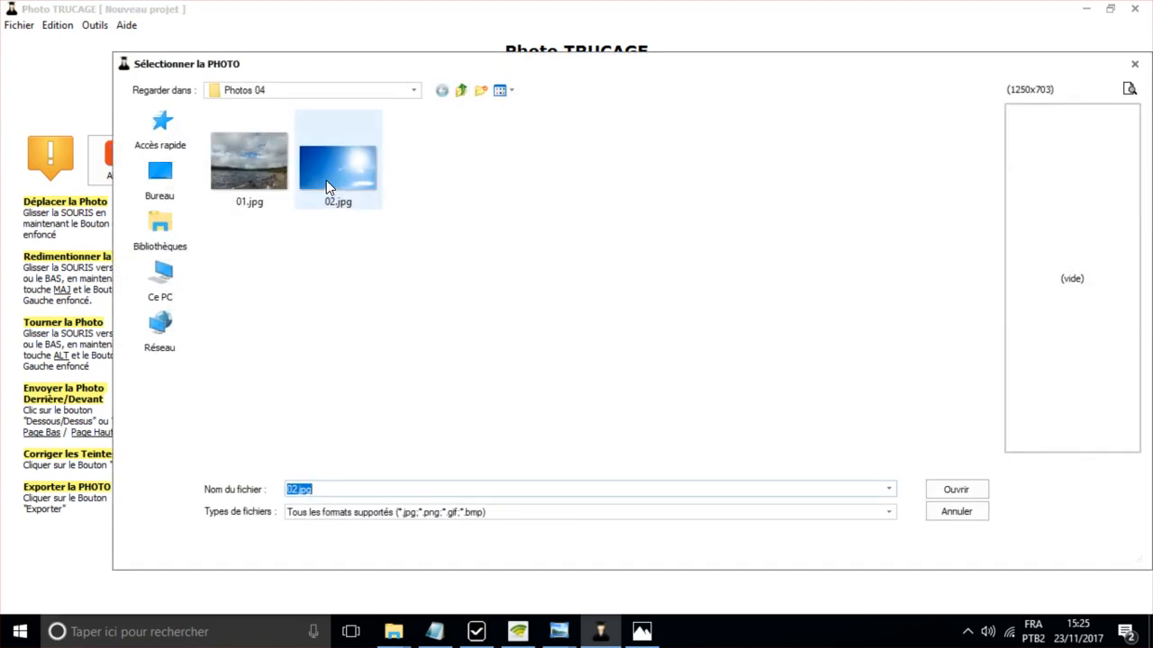
Load Photo02.jpg from the Photos 02 folder as the photo to place over the model
{"action": "left_click", "coordinate": [461, 91]}
{"action": "double_click", "coordinate": [261, 165]}
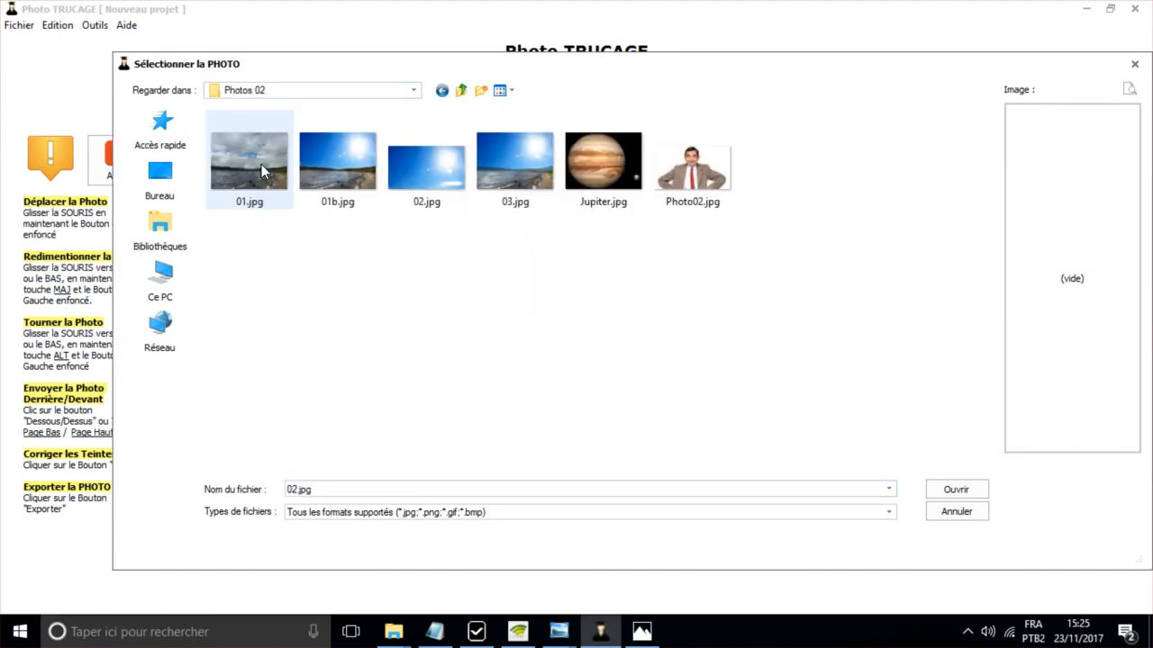
{"action": "double_click", "coordinate": [695, 176]}
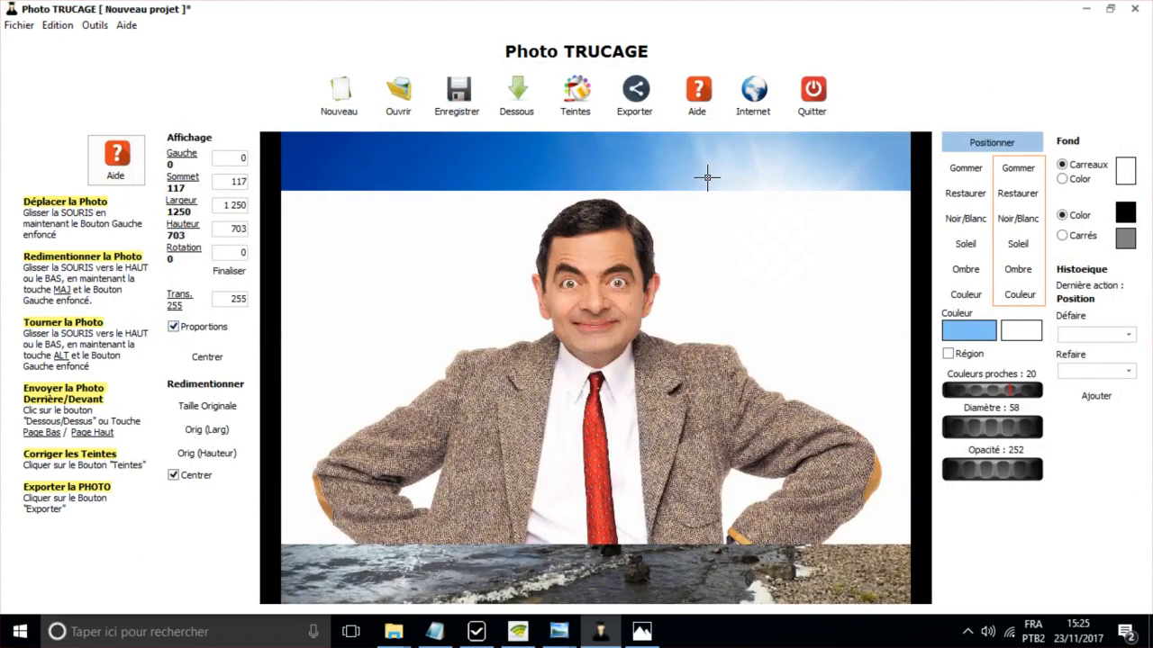
Move the man's photo over the landscape to about -44 from the edge (Gauche) and 164 from the top (Sommet)
{"action": "left_click_drag", "start_coordinate": [499, 288], "coordinate": [533, 339]}
{"action": "scroll", "coordinate": [657, 378], "scroll_direction": "down", "scroll_amount": 3}
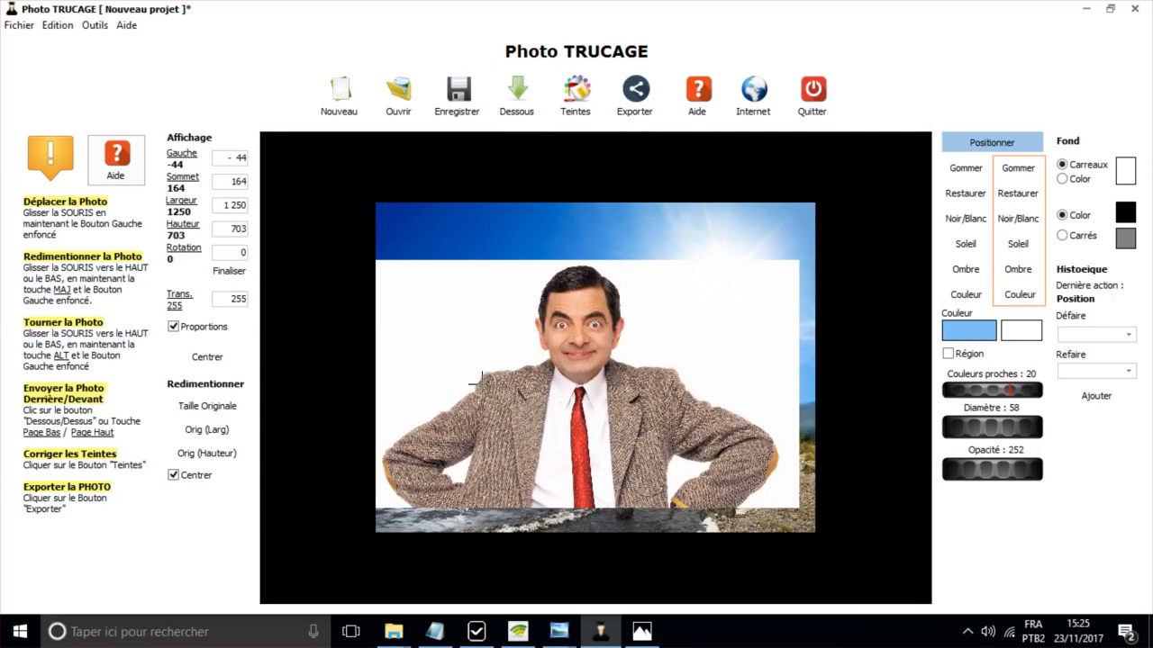
{"action": "scroll", "coordinate": [585, 354], "scroll_direction": "up", "scroll_amount": 2}
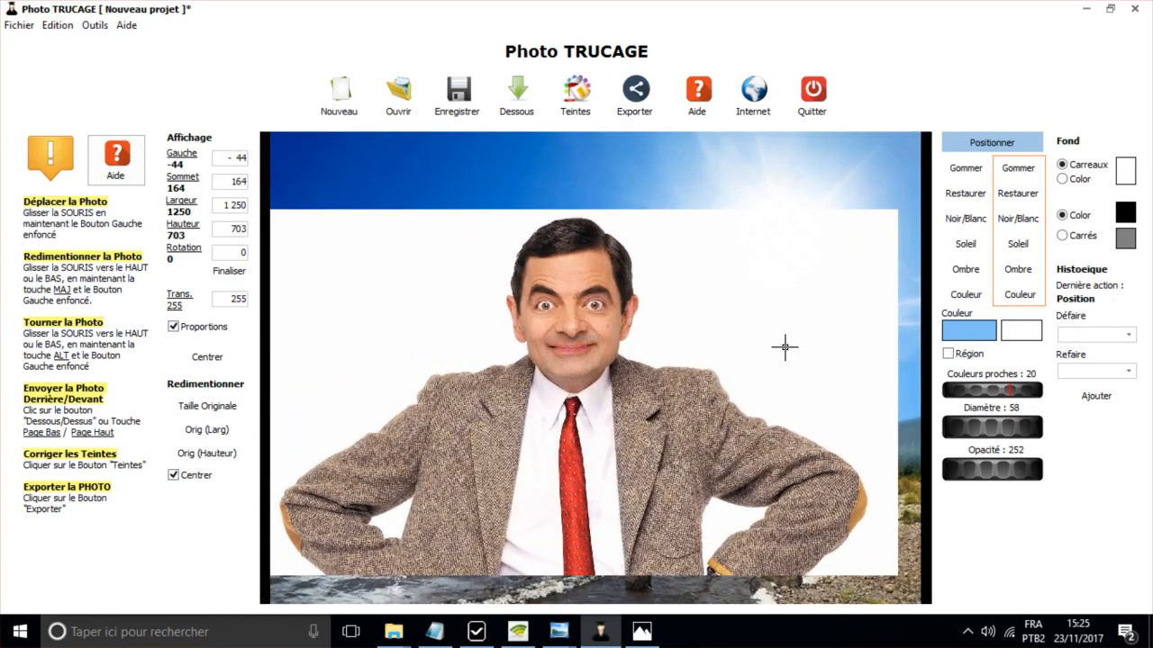
Choose the Gommer tool for the photo and set its diameter to 126 and opacity to 255
{"action": "left_click", "coordinate": [1018, 171]}
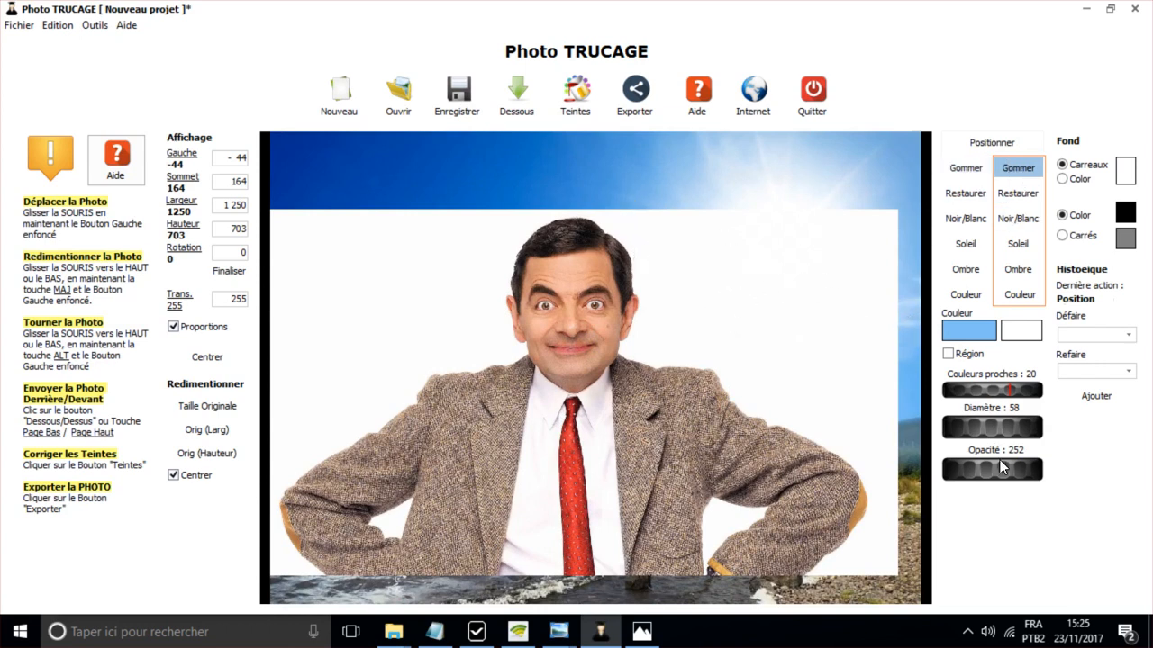
{"action": "left_click_drag", "start_coordinate": [999, 434], "coordinate": [1050, 432]}
Try erasing the photo's white background beside the man's head and above his shoulder in the sunny area
{"action": "mouse_move", "coordinate": [775, 274]}
{"action": "left_mouse_down"}
{"action": "mouse_move", "coordinate": [862, 311]}
{"action": "mouse_move", "coordinate": [830, 322]}
{"action": "mouse_move", "coordinate": [783, 222]}
{"action": "mouse_move", "coordinate": [856, 232]}
{"action": "mouse_move", "coordinate": [806, 219]}
{"action": "mouse_move", "coordinate": [701, 221]}
{"action": "mouse_move", "coordinate": [803, 377]}
{"action": "mouse_move", "coordinate": [879, 395]}
{"action": "mouse_move", "coordinate": [759, 370]}
{"action": "mouse_move", "coordinate": [764, 397]}
{"action": "mouse_move", "coordinate": [824, 433]}
{"action": "mouse_move", "coordinate": [758, 409]}
{"action": "mouse_move", "coordinate": [739, 363]}
{"action": "mouse_move", "coordinate": [703, 332]}
{"action": "left_mouse_up"}
{"action": "scroll", "coordinate": [703, 326], "scroll_direction": "down", "scroll_amount": 1}
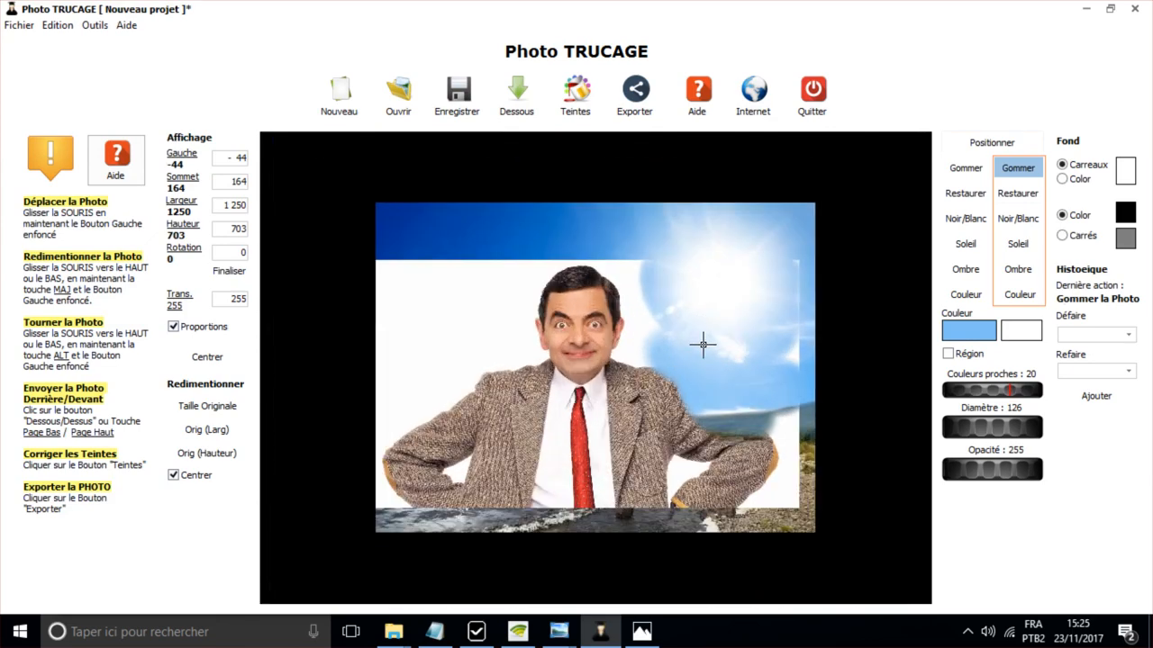
{"action": "scroll", "coordinate": [703, 329], "scroll_direction": "up", "scroll_amount": 8}
{"action": "mouse_move", "coordinate": [819, 292]}
{"action": "left_mouse_down"}
{"action": "mouse_move", "coordinate": [794, 304]}
{"action": "mouse_move", "coordinate": [754, 282]}
{"action": "mouse_move", "coordinate": [757, 267]}
{"action": "mouse_move", "coordinate": [781, 310]}
{"action": "mouse_move", "coordinate": [731, 328]}
{"action": "left_mouse_up"}
{"action": "scroll", "coordinate": [731, 327], "scroll_direction": "down", "scroll_amount": 3}
{"action": "scroll", "coordinate": [732, 328], "scroll_direction": "down", "scroll_amount": 3}
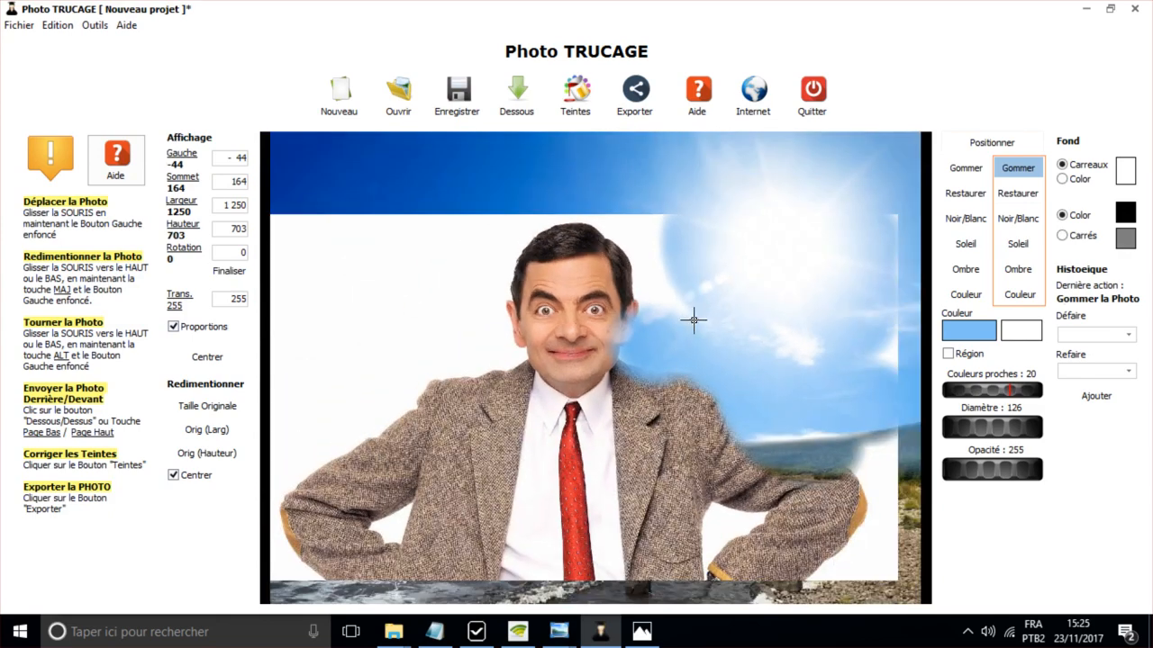
Undo the two erasing strokes made on the man's photo
{"action": "left_click", "coordinate": [51, 25]}
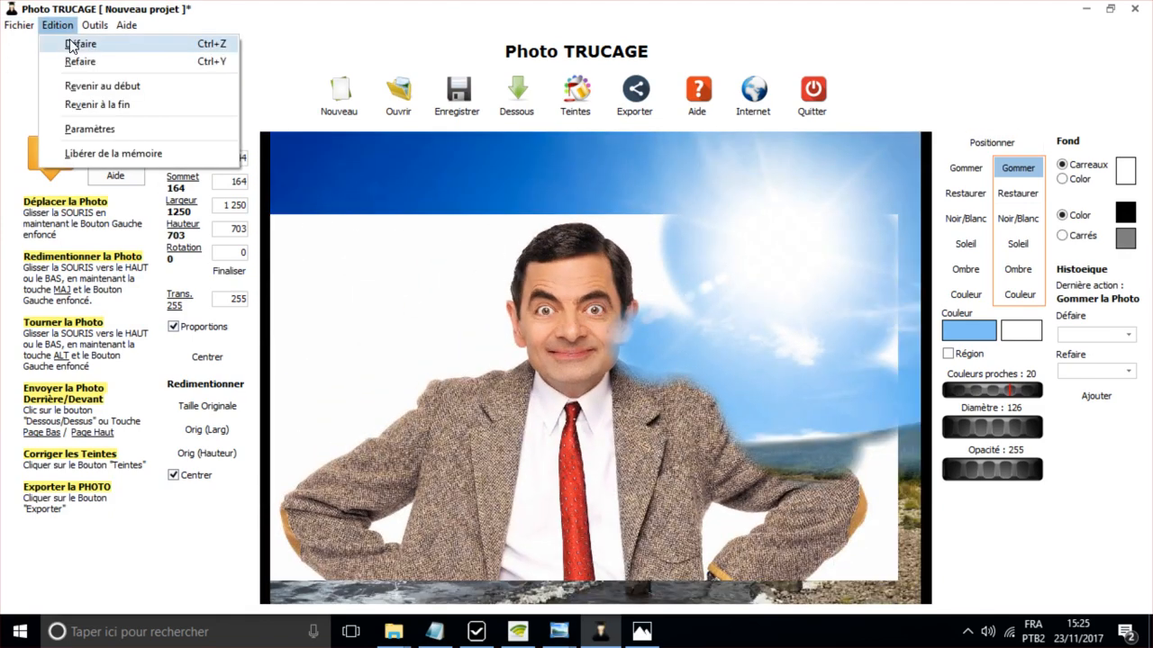
{"action": "left_click", "coordinate": [72, 43]}
{"action": "left_click", "coordinate": [57, 25]}
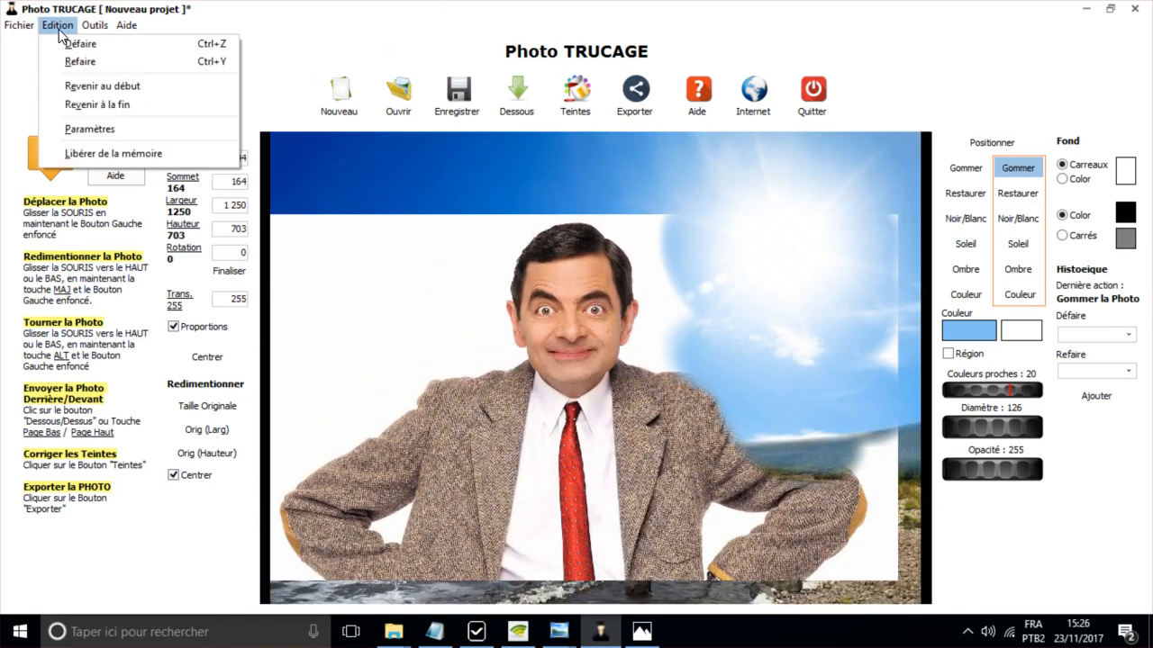
{"action": "left_click", "coordinate": [61, 44]}
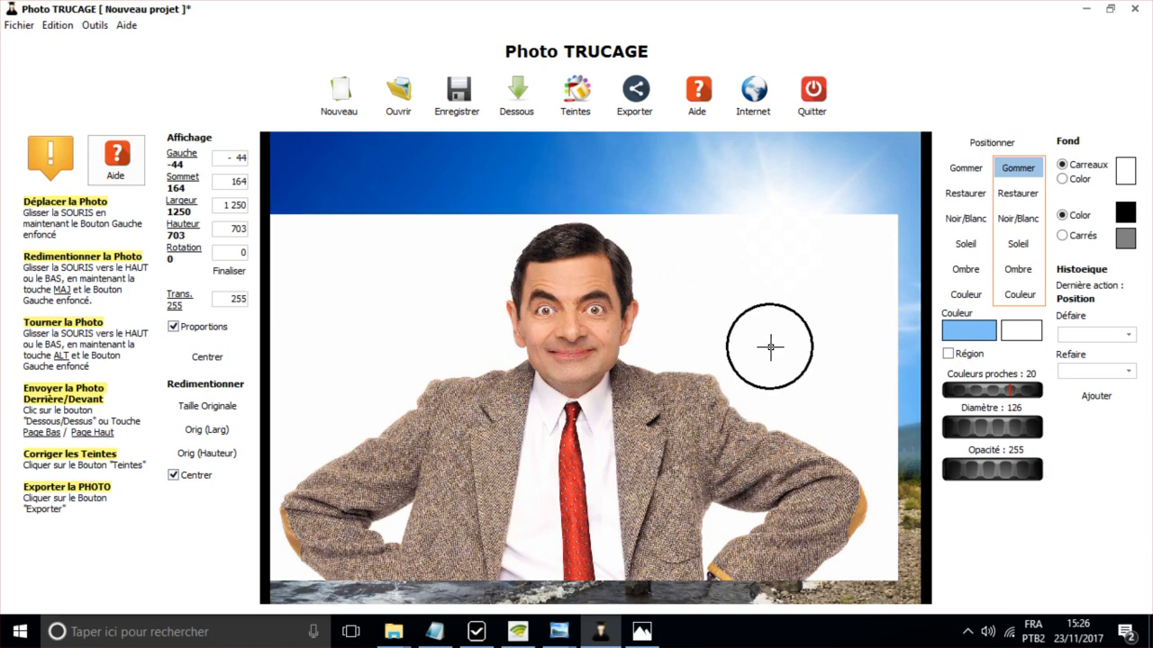
Try erasing from the white background across the man's sleeve without the Région option, and undo the stroke
{"action": "mouse_move", "coordinate": [770, 346]}
{"action": "left_mouse_down"}
{"action": "mouse_move", "coordinate": [775, 355]}
{"action": "mouse_move", "coordinate": [839, 262]}
{"action": "mouse_move", "coordinate": [849, 350]}
{"action": "mouse_move", "coordinate": [795, 365]}
{"action": "mouse_move", "coordinate": [772, 397]}
{"action": "mouse_move", "coordinate": [749, 509]}
{"action": "left_mouse_up"}
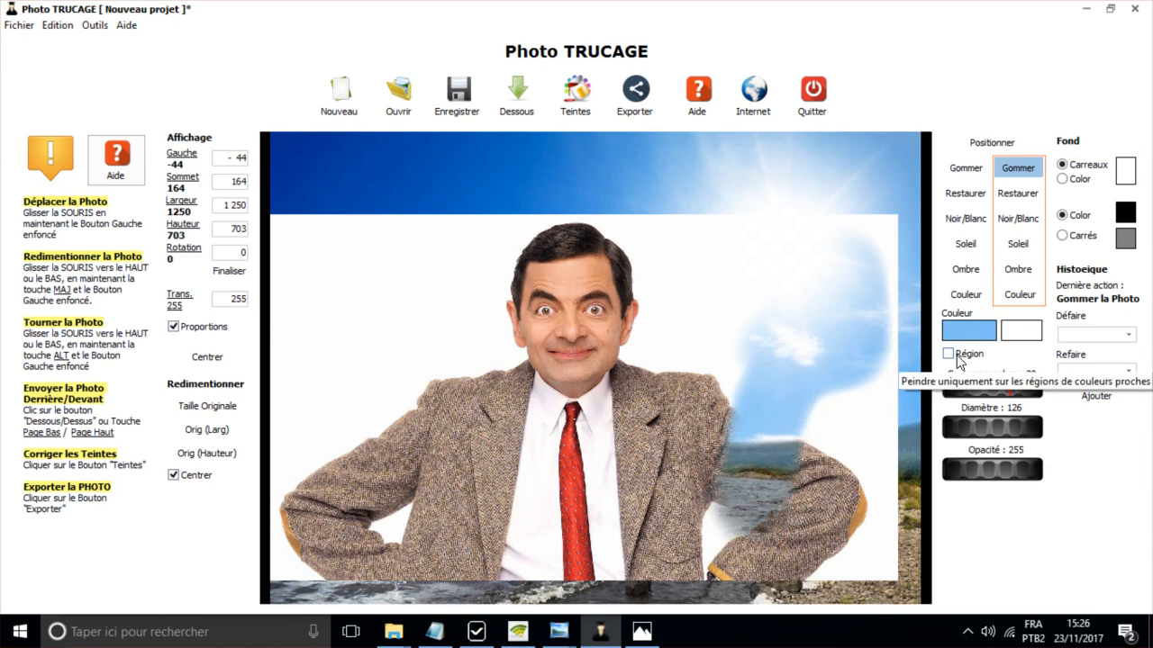
{"action": "left_click", "coordinate": [58, 25]}
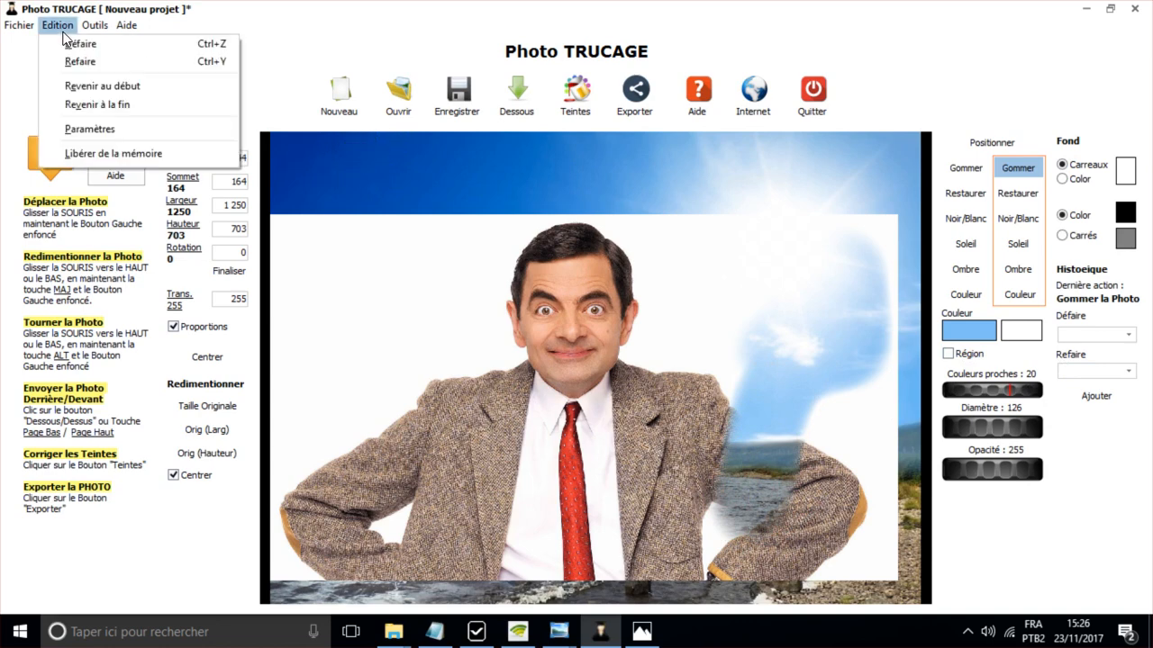
{"action": "left_click", "coordinate": [76, 45]}
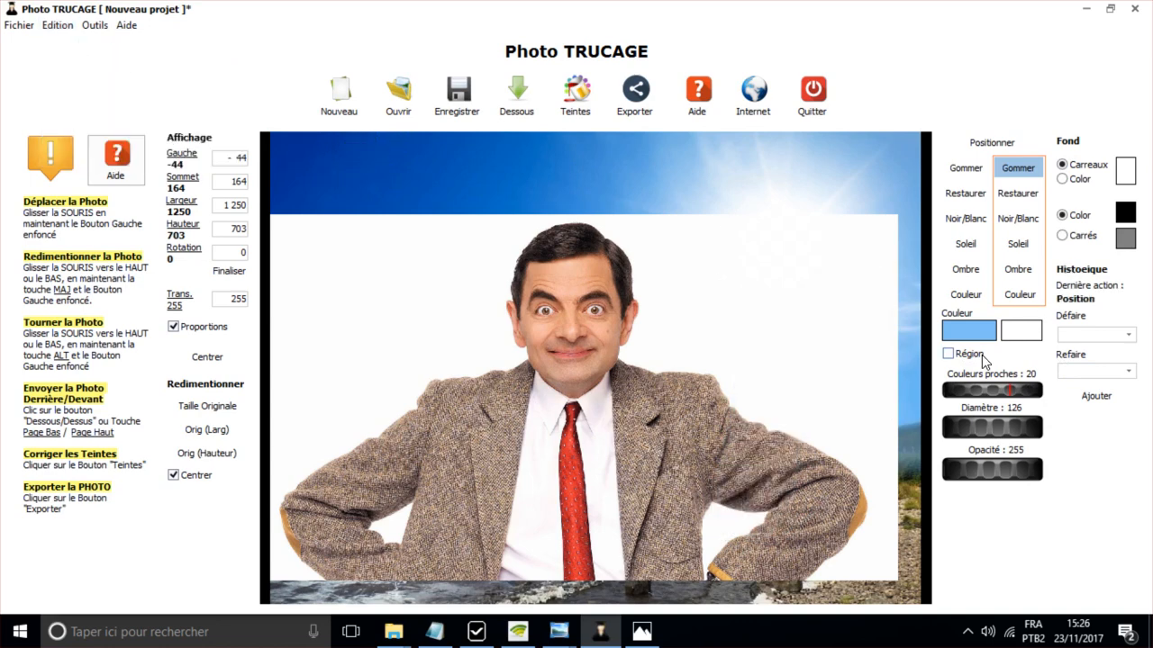
Enable the Région option, and test it with an erasing stroke over the white background and shirt that is undone
{"action": "left_click", "coordinate": [770, 332]}
{"action": "mouse_move", "coordinate": [770, 332]}
{"action": "left_mouse_down"}
{"action": "mouse_move", "coordinate": [823, 298]}
{"action": "mouse_move", "coordinate": [793, 294]}
{"action": "mouse_move", "coordinate": [767, 342]}
{"action": "mouse_move", "coordinate": [749, 472]}
{"action": "mouse_move", "coordinate": [847, 412]}
{"action": "mouse_move", "coordinate": [823, 566]}
{"action": "mouse_move", "coordinate": [720, 387]}
{"action": "mouse_move", "coordinate": [664, 361]}
{"action": "mouse_move", "coordinate": [697, 270]}
{"action": "mouse_move", "coordinate": [720, 282]}
{"action": "mouse_move", "coordinate": [693, 301]}
{"action": "mouse_move", "coordinate": [669, 384]}
{"action": "mouse_move", "coordinate": [610, 410]}
{"action": "mouse_move", "coordinate": [522, 502]}
{"action": "mouse_move", "coordinate": [581, 500]}
{"action": "left_mouse_up"}
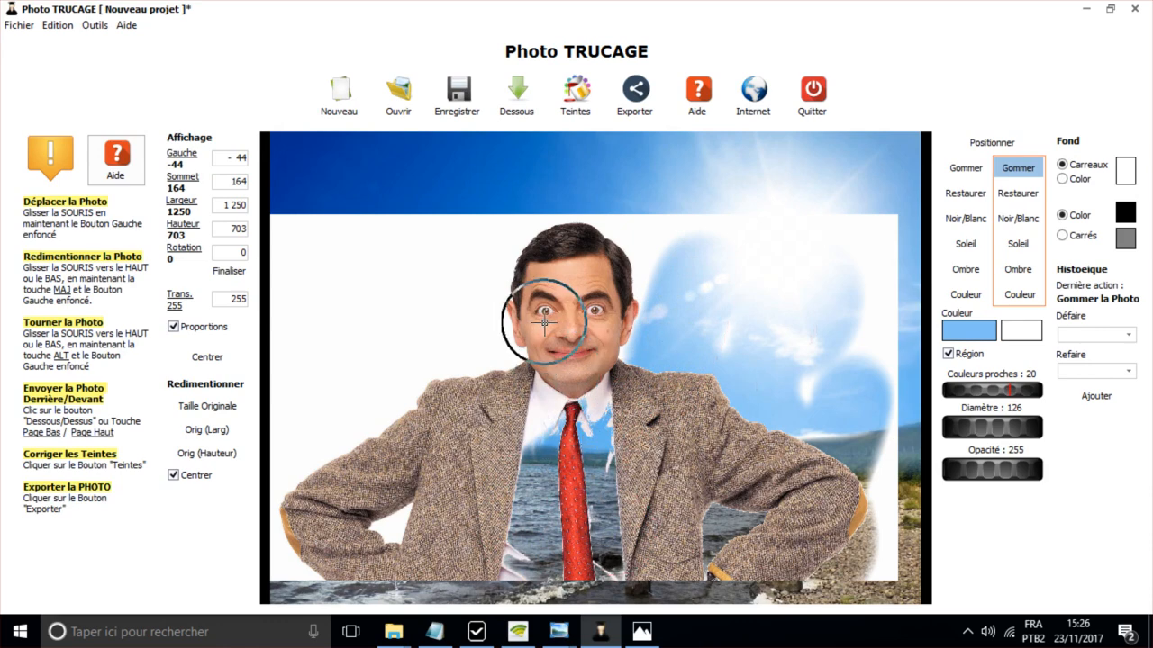
{"action": "left_click", "coordinate": [56, 25]}
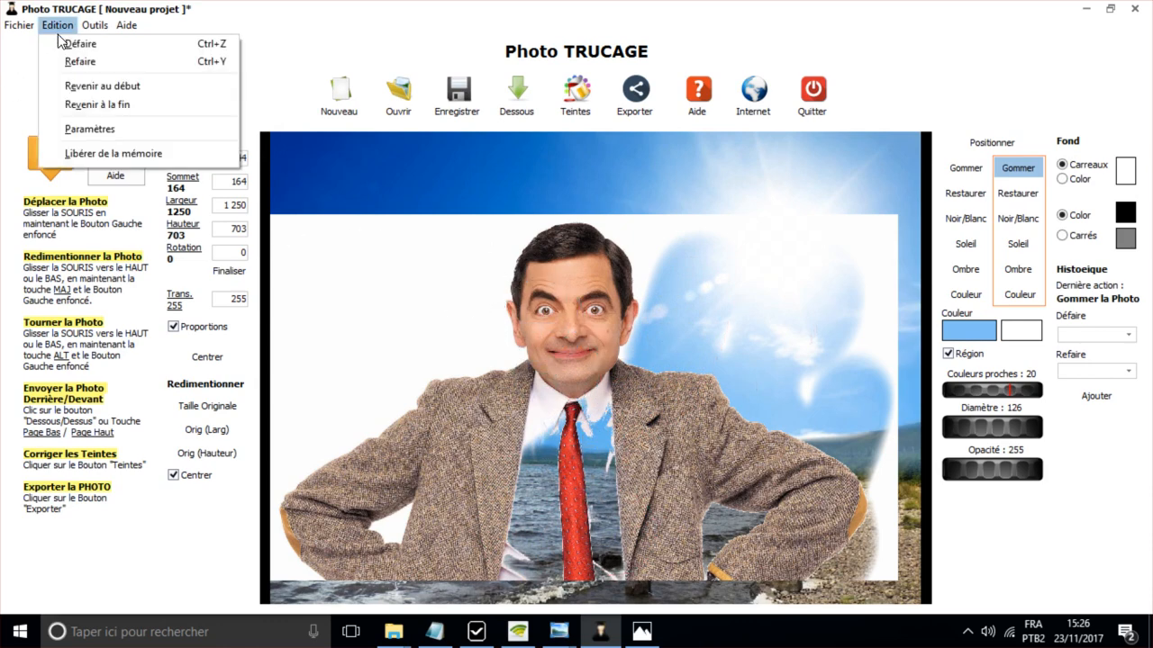
{"action": "left_click", "coordinate": [68, 43]}
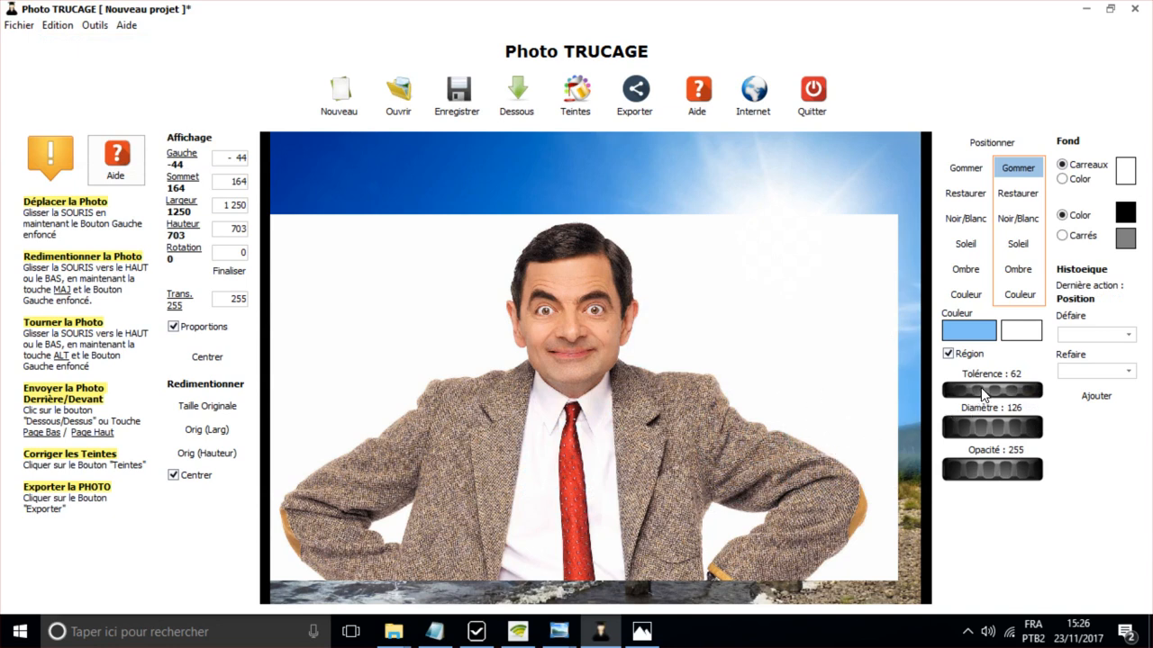
Set the tolerance to 78 and erase the white background around the man's head, shoulders and arms with Région enabled
{"action": "left_click_drag", "start_coordinate": [980, 387], "coordinate": [994, 389]}
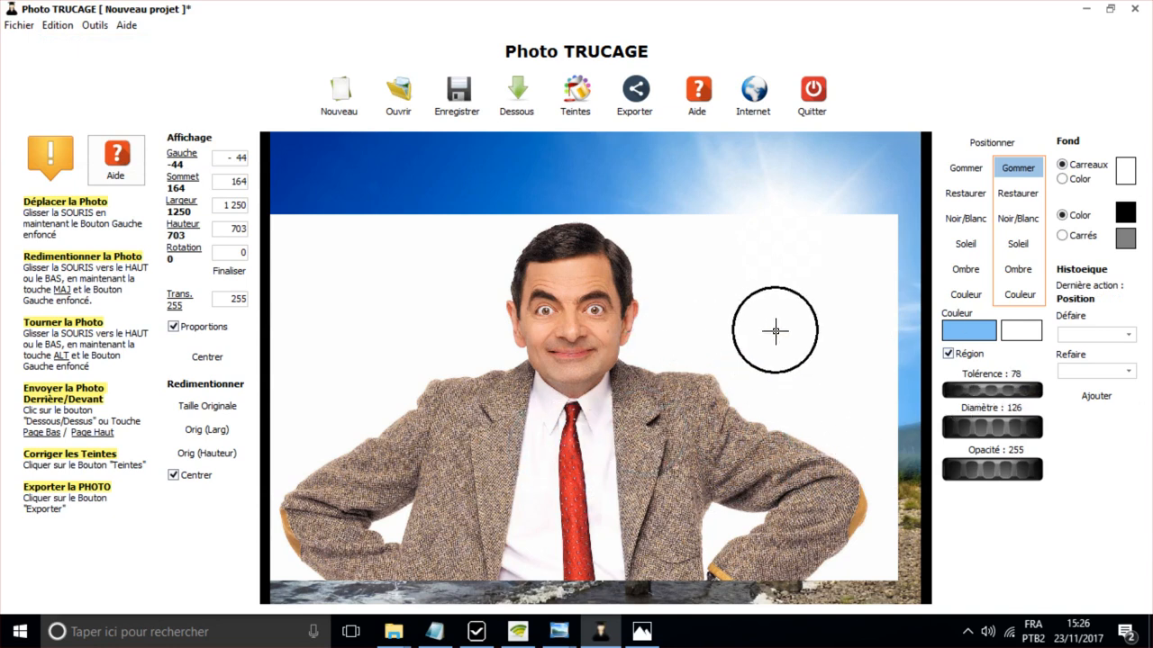
{"action": "mouse_move", "coordinate": [777, 355]}
{"action": "left_mouse_down"}
{"action": "mouse_move", "coordinate": [753, 408]}
{"action": "mouse_move", "coordinate": [787, 433]}
{"action": "mouse_move", "coordinate": [830, 437]}
{"action": "mouse_move", "coordinate": [855, 473]}
{"action": "mouse_move", "coordinate": [847, 544]}
{"action": "mouse_move", "coordinate": [859, 413]}
{"action": "mouse_move", "coordinate": [759, 385]}
{"action": "mouse_move", "coordinate": [740, 353]}
{"action": "mouse_move", "coordinate": [710, 339]}
{"action": "mouse_move", "coordinate": [644, 345]}
{"action": "mouse_move", "coordinate": [638, 251]}
{"action": "mouse_move", "coordinate": [605, 220]}
{"action": "mouse_move", "coordinate": [559, 210]}
{"action": "mouse_move", "coordinate": [527, 222]}
{"action": "mouse_move", "coordinate": [509, 247]}
{"action": "mouse_move", "coordinate": [498, 353]}
{"action": "mouse_move", "coordinate": [443, 362]}
{"action": "mouse_move", "coordinate": [260, 491]}
{"action": "left_mouse_up"}
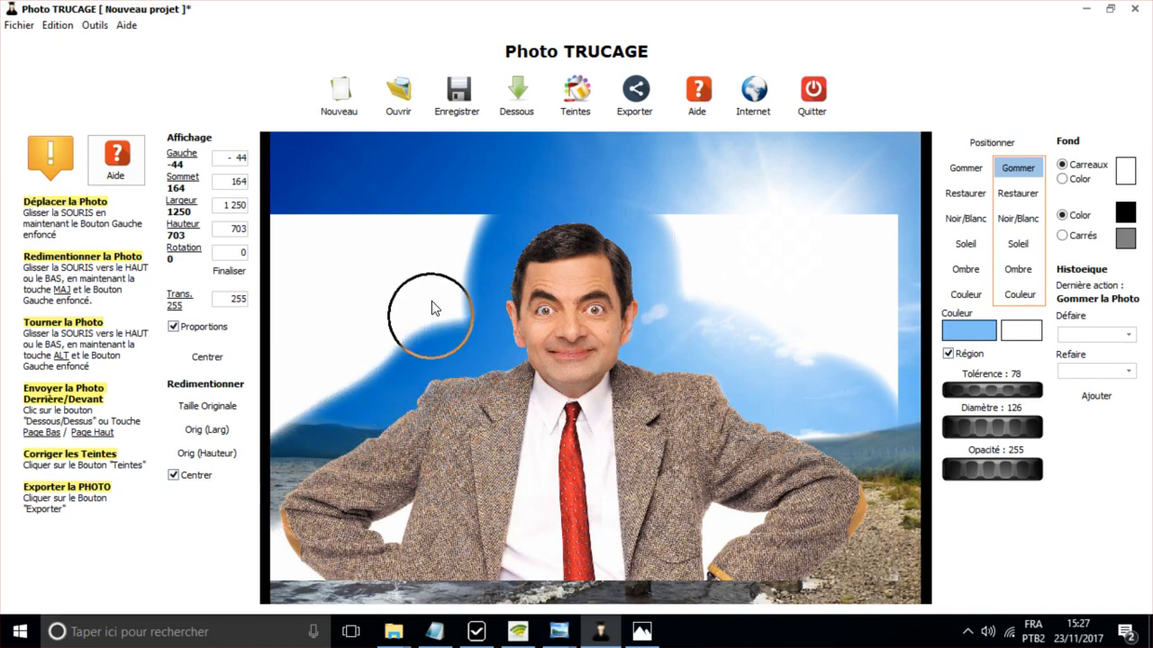
{"action": "left_click_drag", "start_coordinate": [431, 300], "coordinate": [461, 251]}
{"action": "left_click_drag", "start_coordinate": [373, 335], "coordinate": [350, 214]}
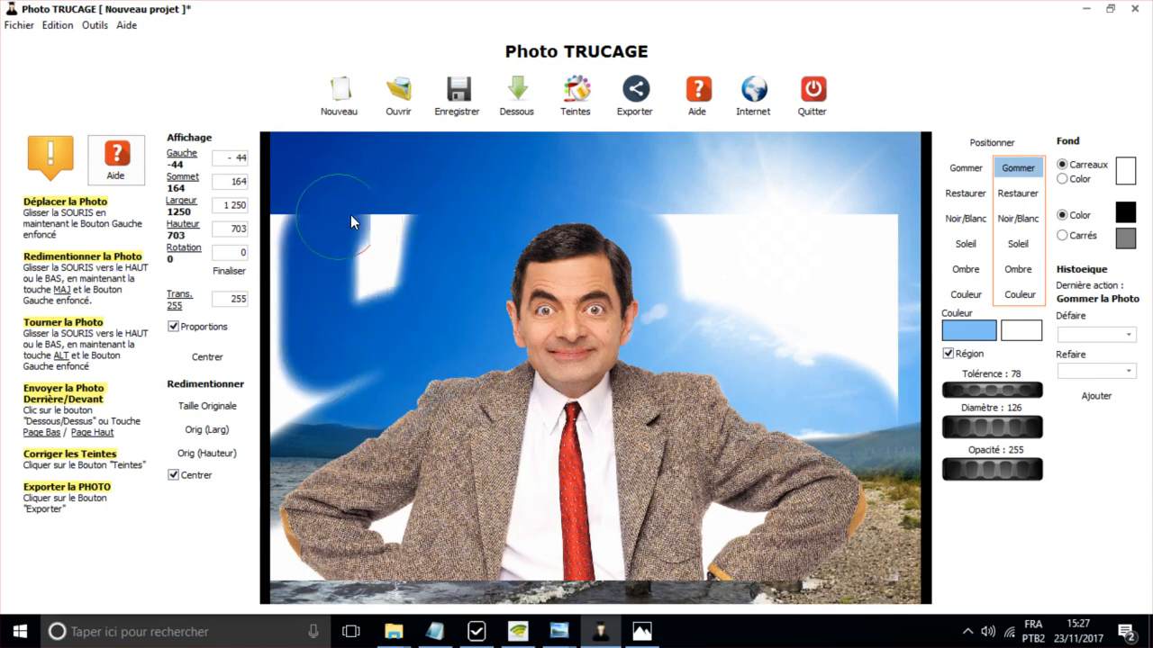
{"action": "mouse_move", "coordinate": [374, 284]}
{"action": "left_mouse_down"}
{"action": "mouse_move", "coordinate": [255, 230]}
{"action": "mouse_move", "coordinate": [232, 421]}
{"action": "left_mouse_up"}
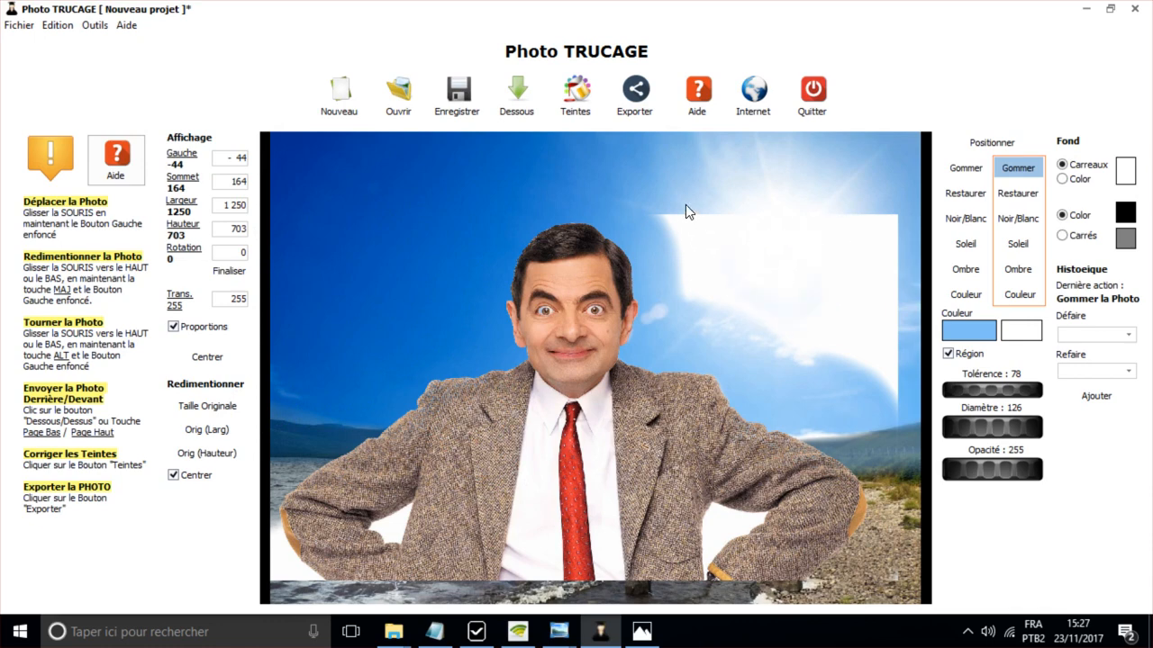
{"action": "mouse_move", "coordinate": [687, 210]}
{"action": "left_mouse_down"}
{"action": "mouse_move", "coordinate": [705, 285]}
{"action": "mouse_move", "coordinate": [798, 327]}
{"action": "left_mouse_up"}
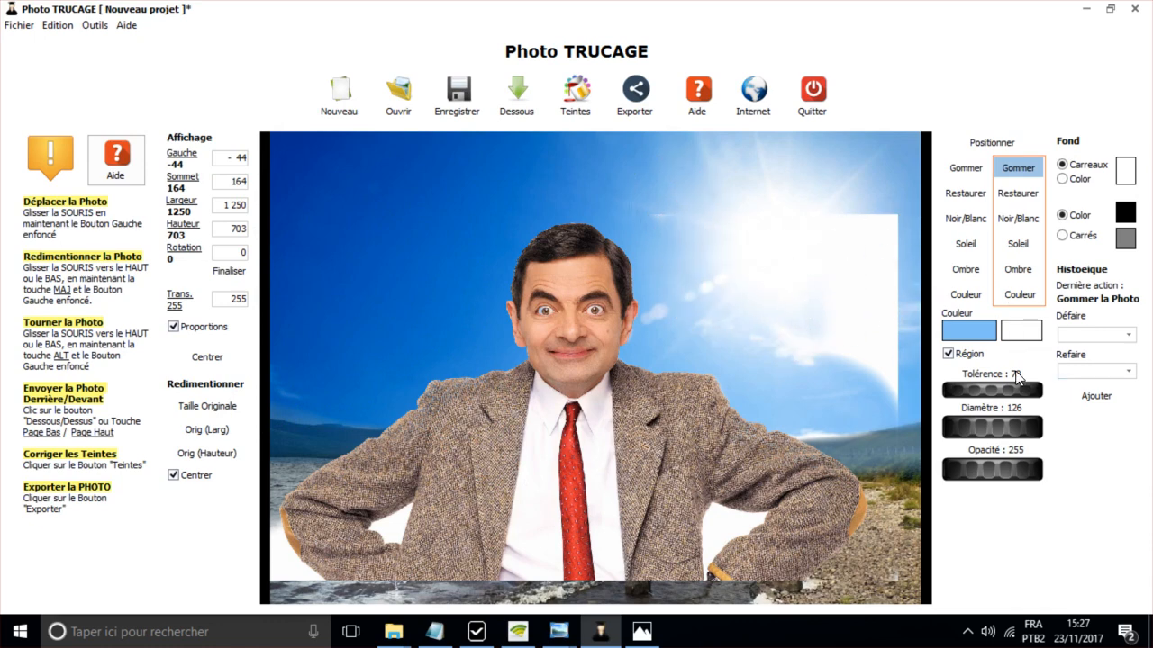
Disable the Région option and erase the remaining white background over the sun and sky
{"action": "left_click", "coordinate": [947, 354]}
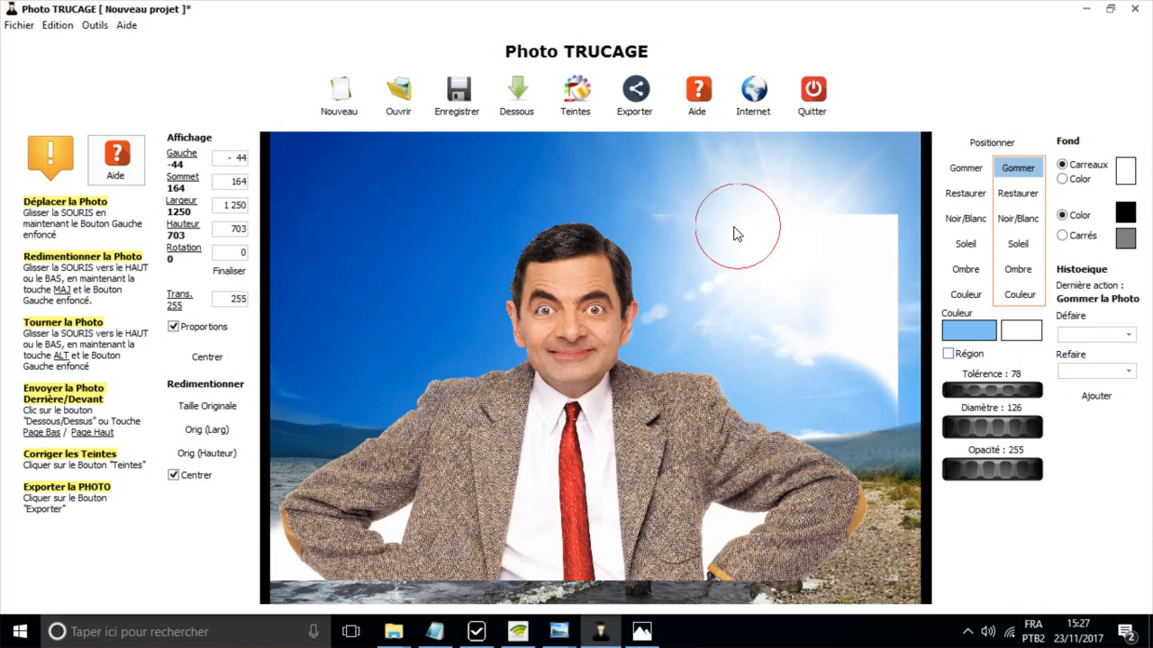
{"action": "mouse_move", "coordinate": [734, 233]}
{"action": "left_mouse_down"}
{"action": "mouse_move", "coordinate": [742, 303]}
{"action": "mouse_move", "coordinate": [893, 241]}
{"action": "left_mouse_up"}
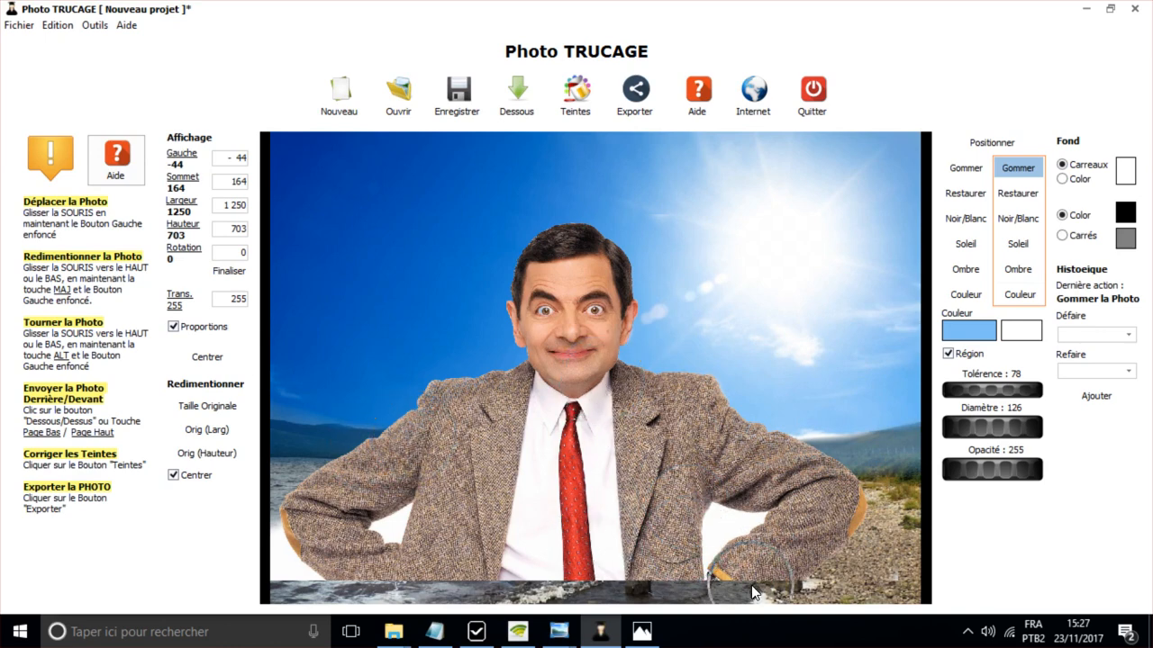
With Région enabled again, erase the white gaps between the man's arms and body and the white corner below his elbow
{"action": "left_click", "coordinate": [727, 517]}
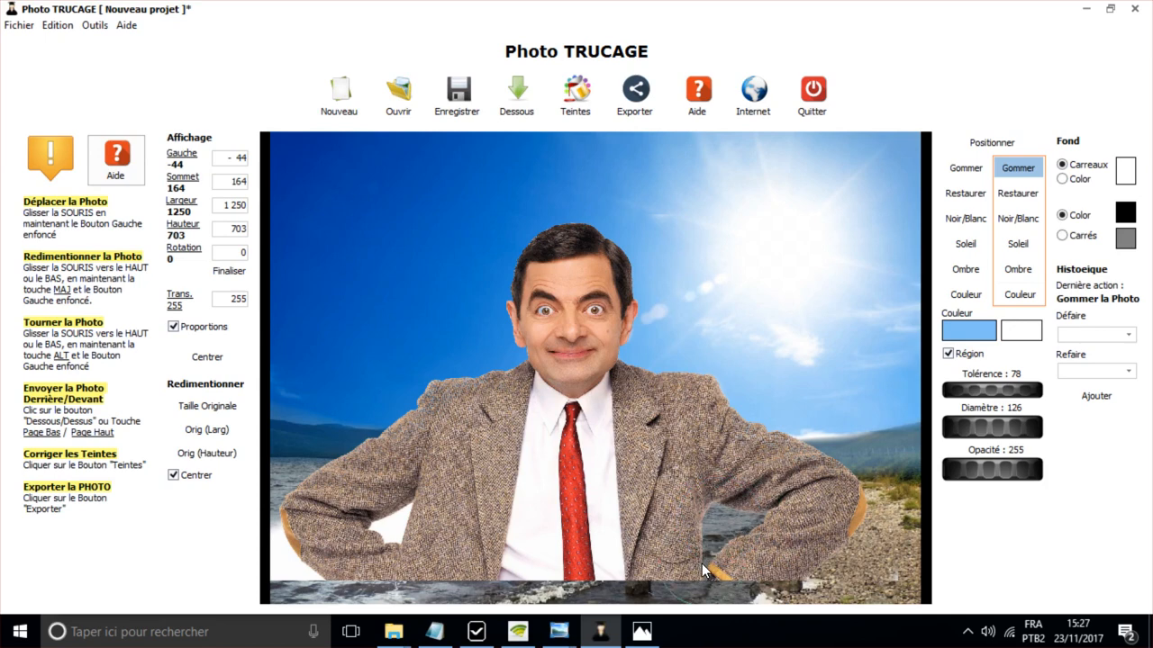
{"action": "left_click", "coordinate": [392, 525]}
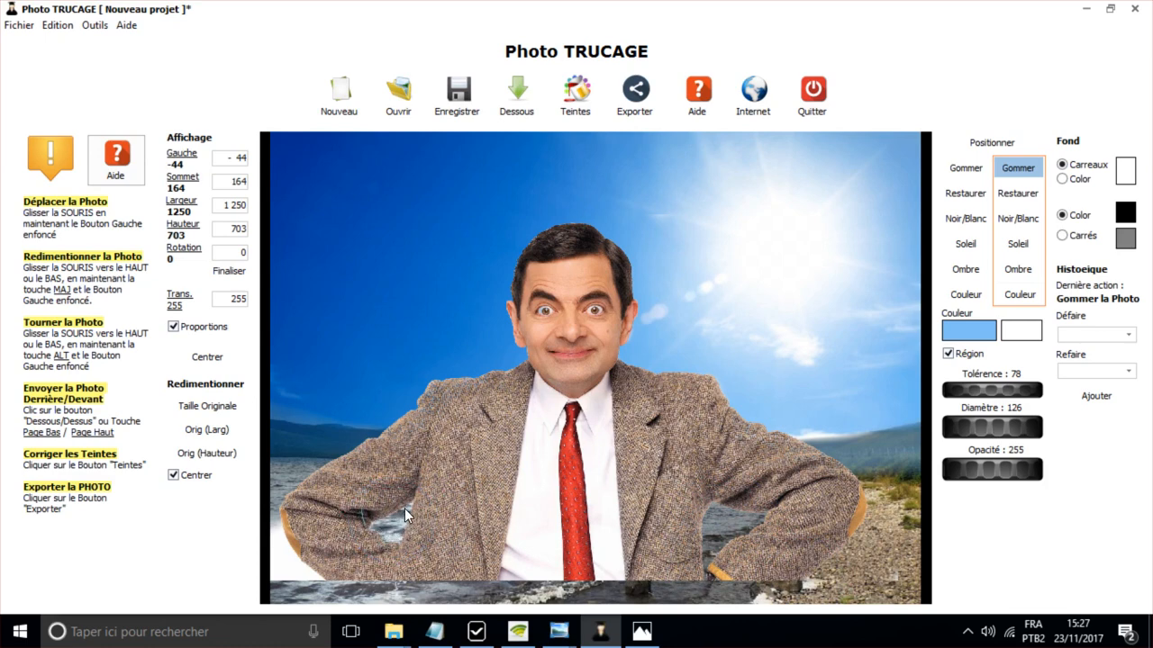
{"action": "left_click", "coordinate": [279, 560]}
{"action": "left_click", "coordinate": [281, 560]}
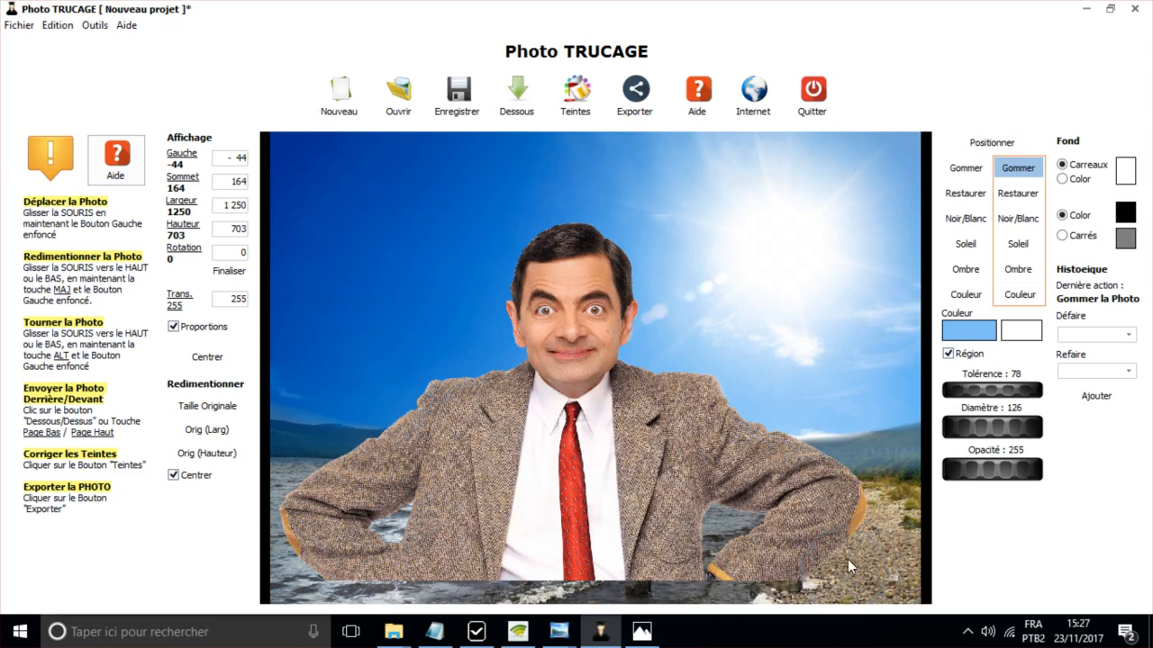
Switch to positioning mode and move the man toward the lower right of the landscape, to about Gauche 226 and Sommet 321
{"action": "scroll", "coordinate": [833, 531], "scroll_direction": "up", "scroll_amount": 3}
{"action": "scroll", "coordinate": [775, 446], "scroll_direction": "down", "scroll_amount": 5}
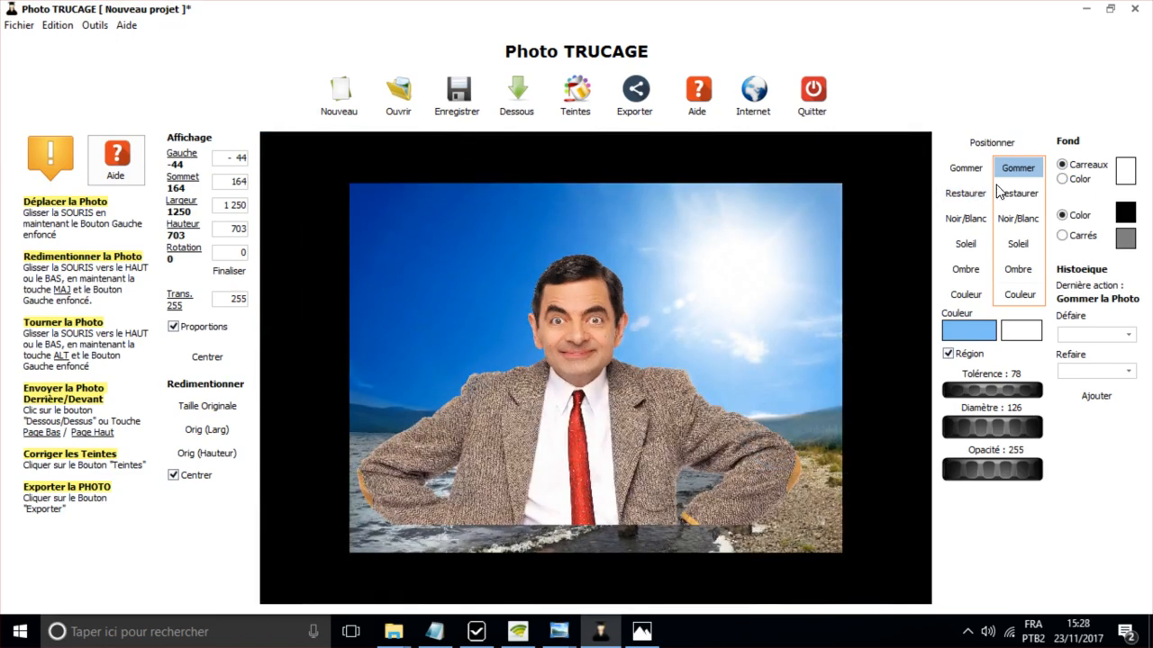
{"action": "left_click", "coordinate": [992, 142]}
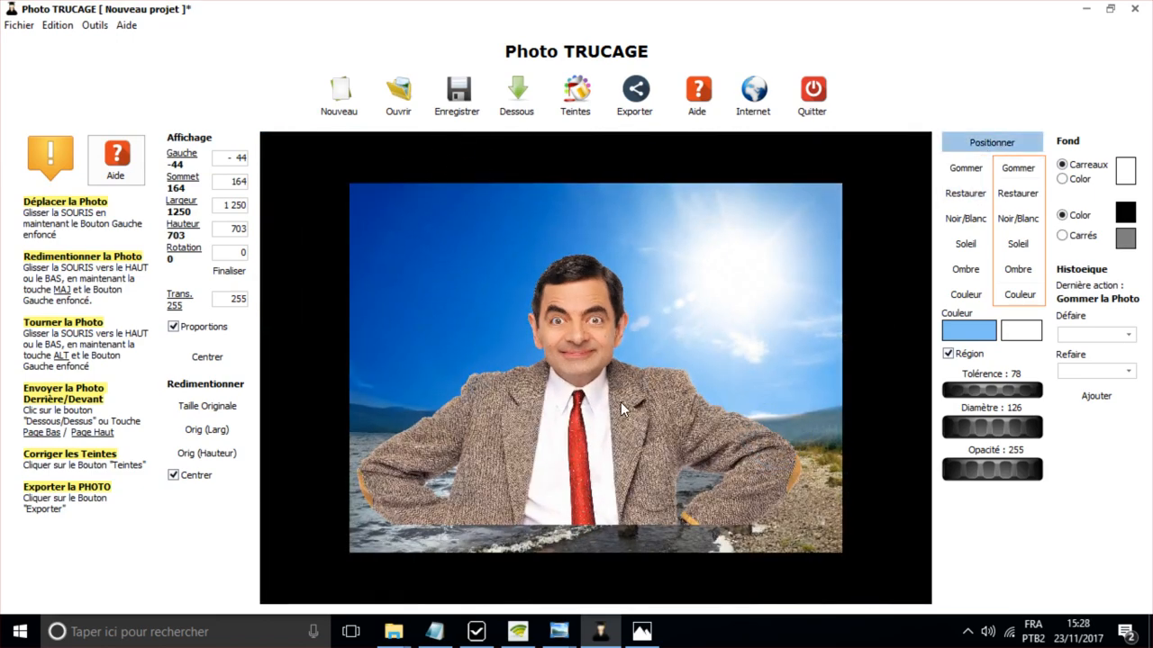
{"action": "left_click_drag", "start_coordinate": [621, 402], "coordinate": [603, 430]}
{"action": "scroll", "coordinate": [608, 430], "scroll_direction": "up", "scroll_amount": 3}
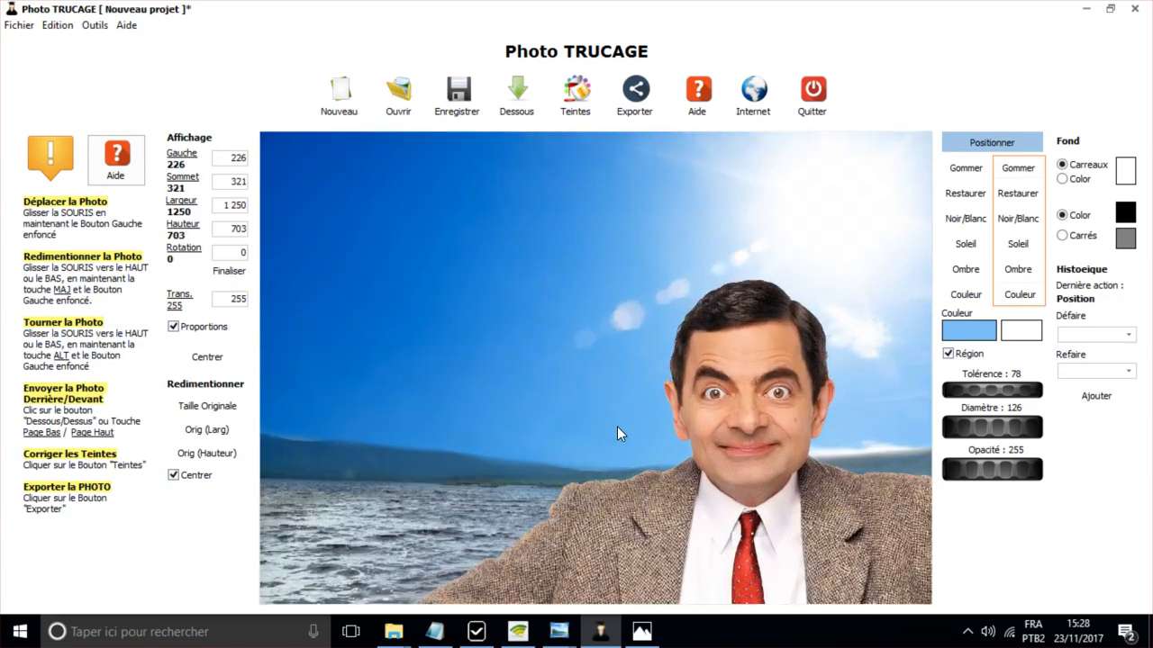
{"action": "scroll", "coordinate": [617, 426], "scroll_direction": "up", "scroll_amount": 2}
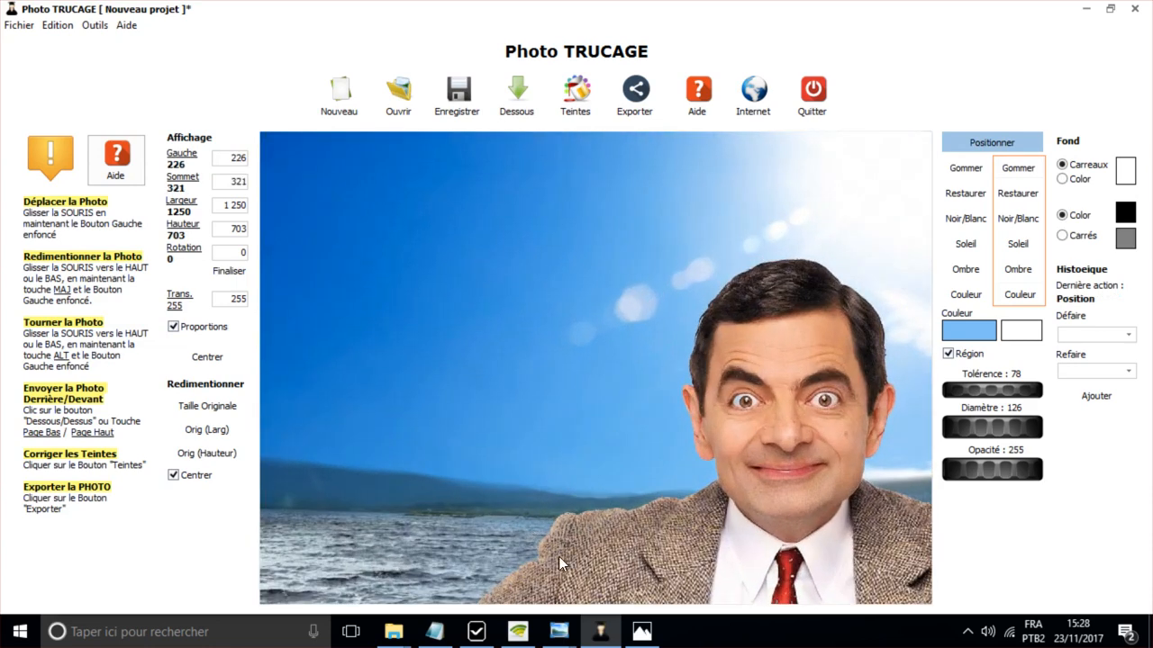
{"action": "scroll", "coordinate": [627, 434], "scroll_direction": "down", "scroll_amount": 4}
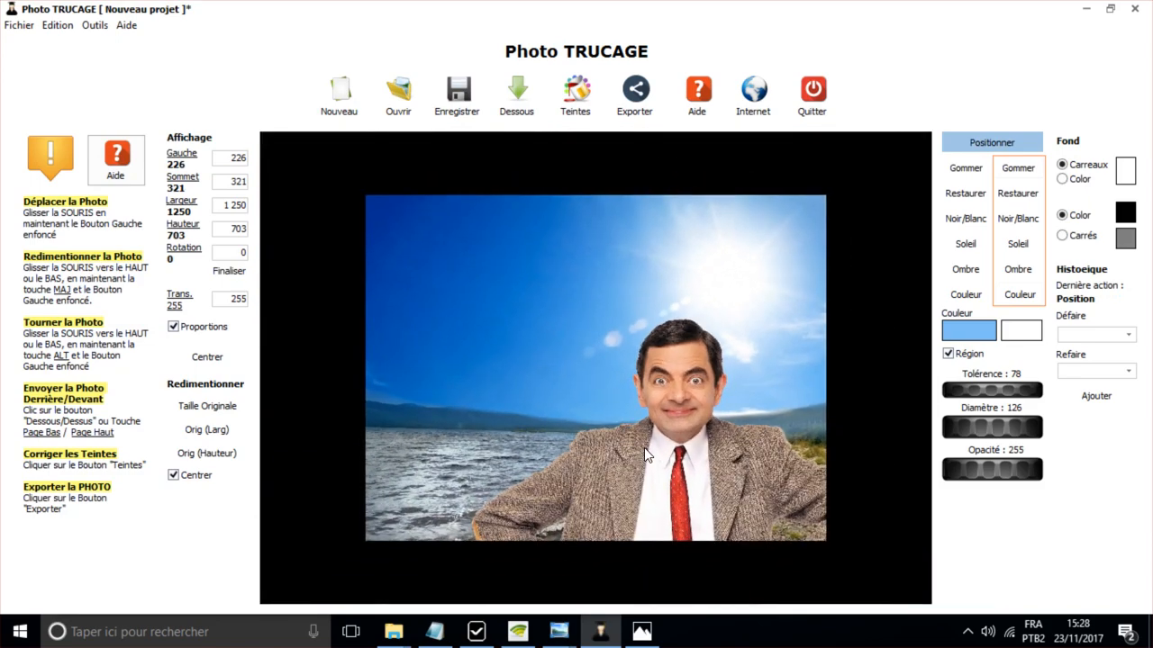
Move the man to about Gauche -250 and Sommet 283, and erase the leftover white specks in the sky with Région disabled
{"action": "left_click_drag", "start_coordinate": [660, 475], "coordinate": [474, 453]}
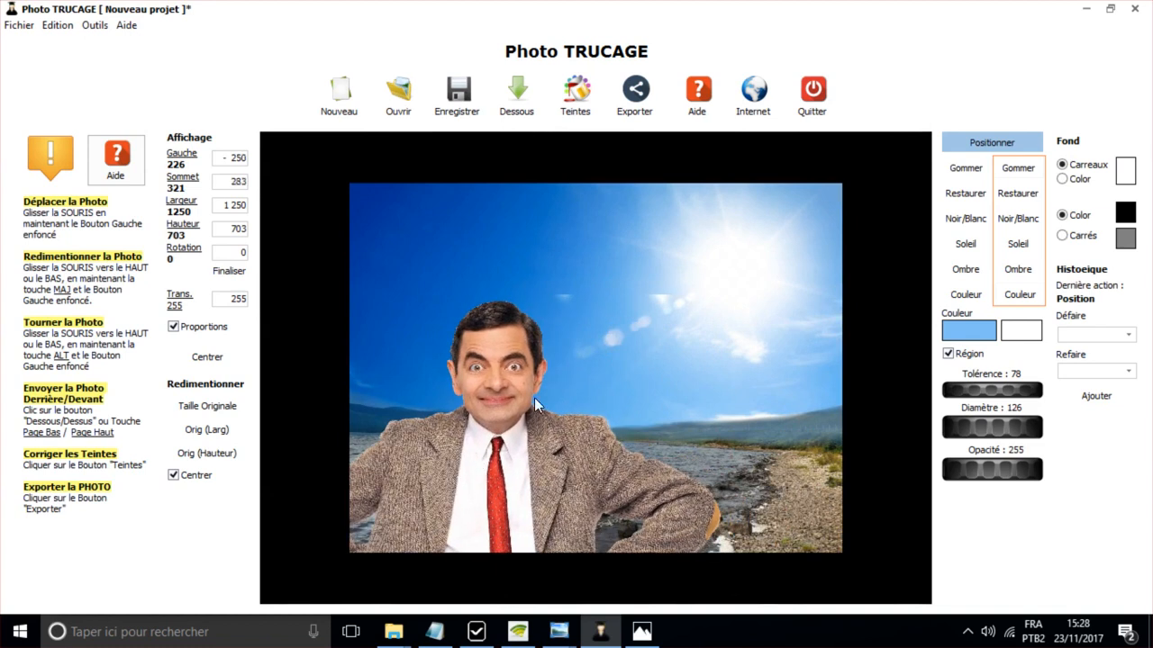
{"action": "left_click", "coordinate": [959, 354]}
{"action": "left_click", "coordinate": [1018, 169]}
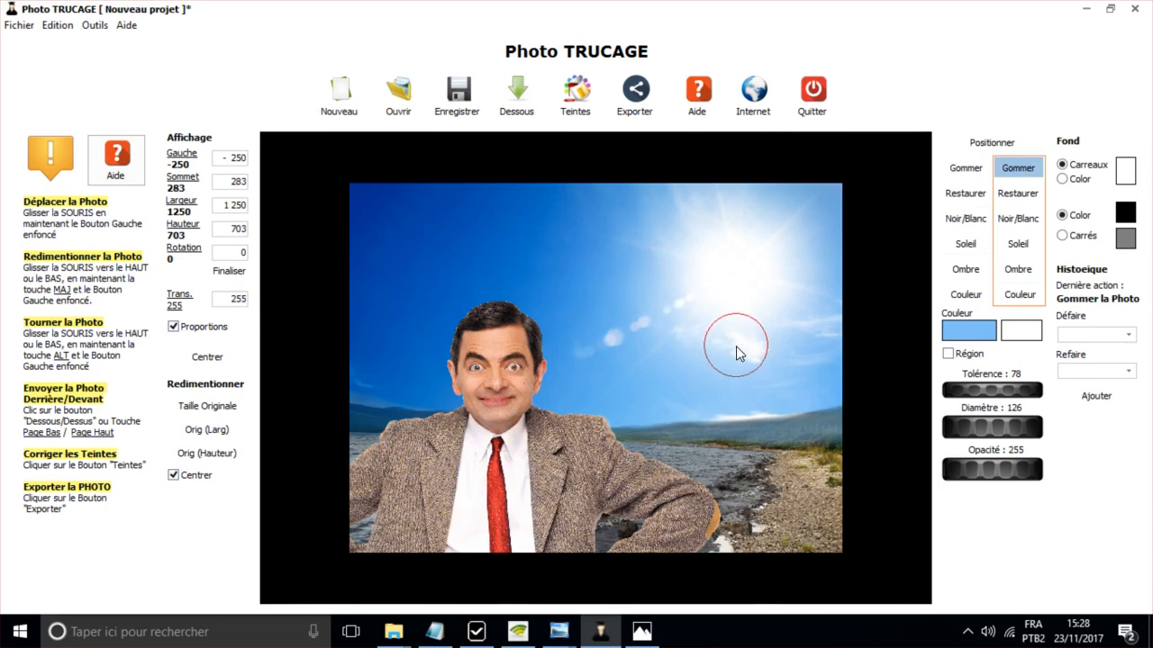
Reposition the man right of centre in front of the lake, at about Gauche 148 and Sommet 292
{"action": "left_click", "coordinate": [987, 144]}
{"action": "left_click_drag", "start_coordinate": [495, 474], "coordinate": [681, 466]}
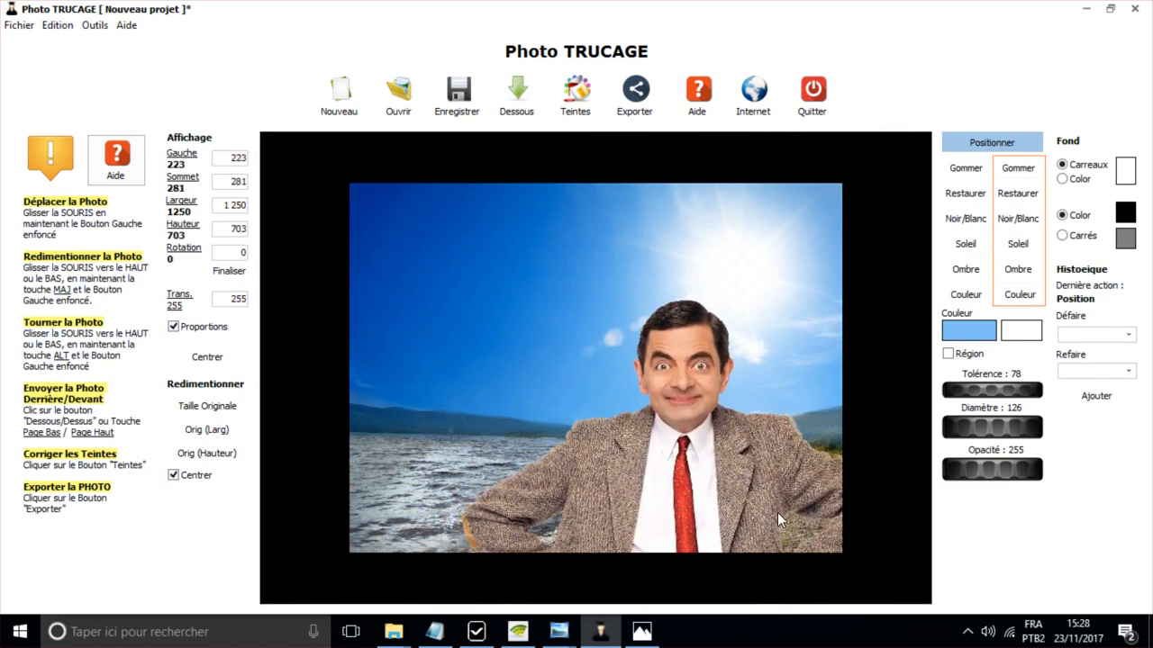
{"action": "left_click_drag", "start_coordinate": [777, 512], "coordinate": [732, 515]}
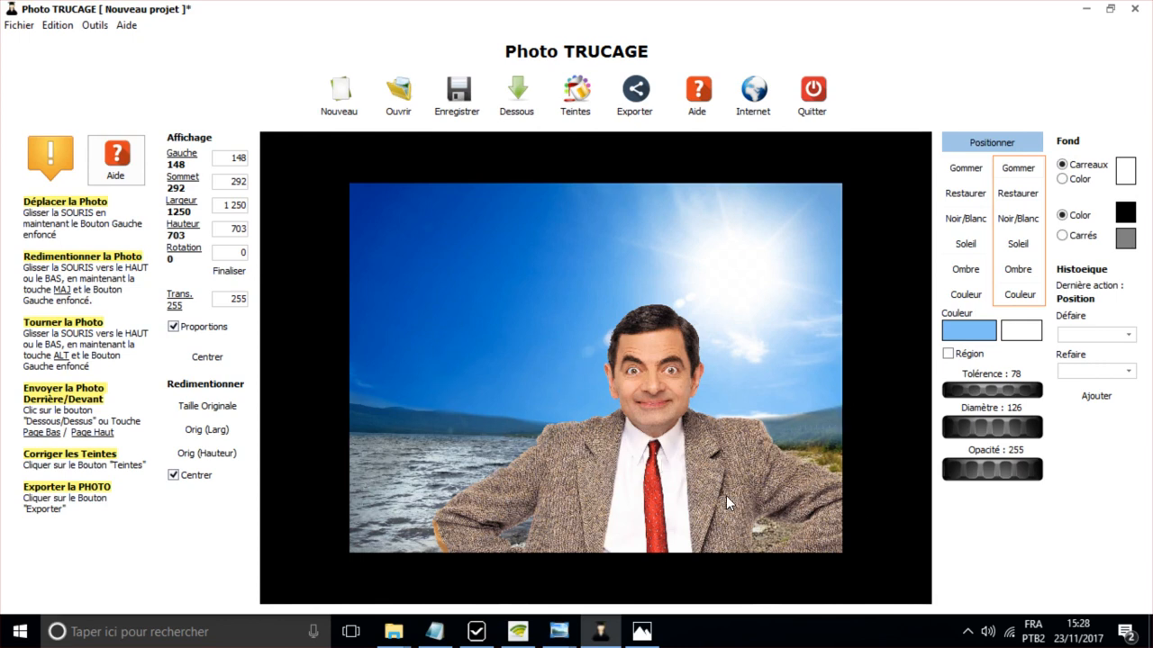
Export the montage to the Photos folder as Photo45jpg.jpg, and minimize the exported picture's preview
{"action": "left_click", "coordinate": [630, 101]}
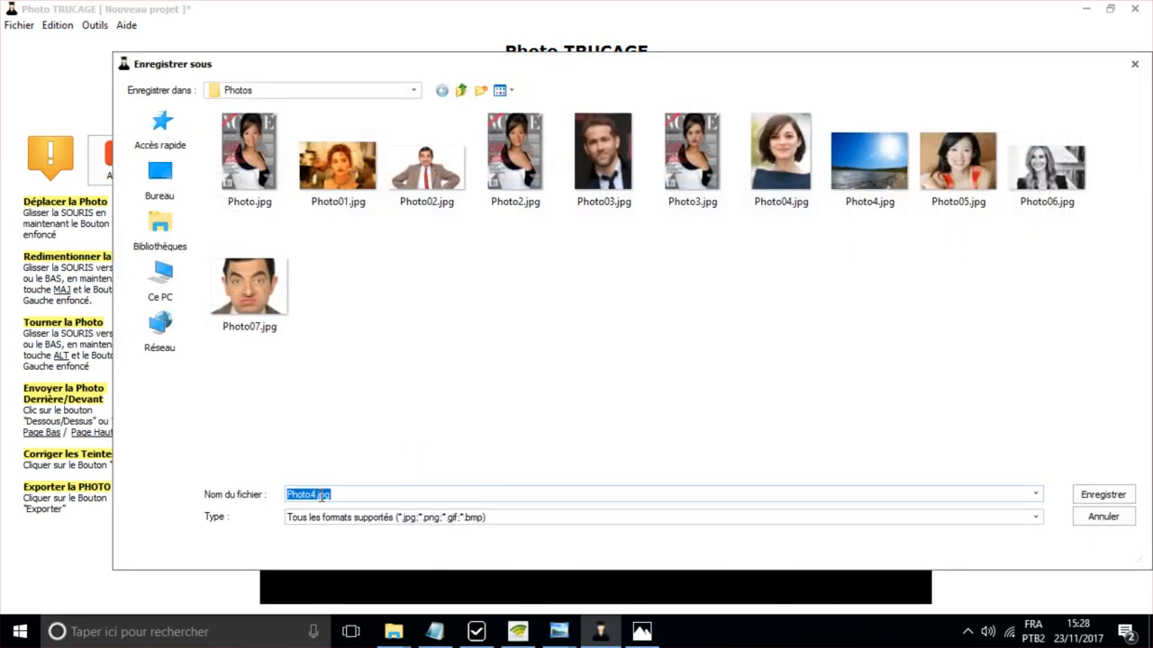
{"action": "left_click", "coordinate": [321, 496]}
{"action": "type", "text": "5"}
{"action": "left_click", "coordinate": [1086, 494]}
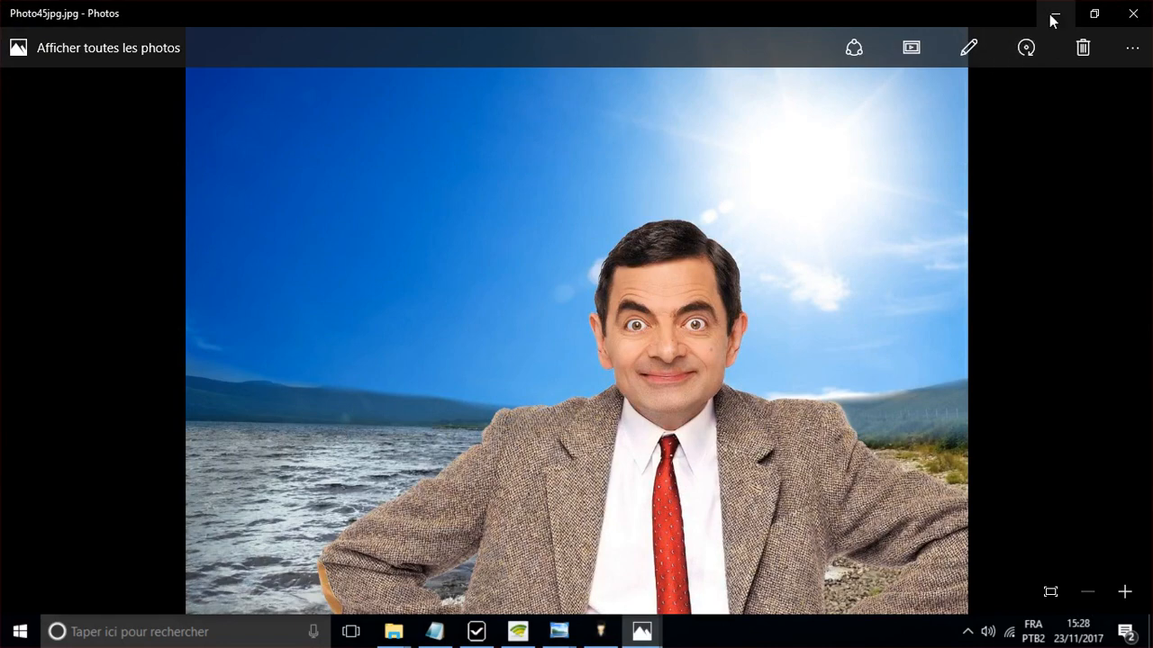
{"action": "left_click", "coordinate": [1053, 20]}
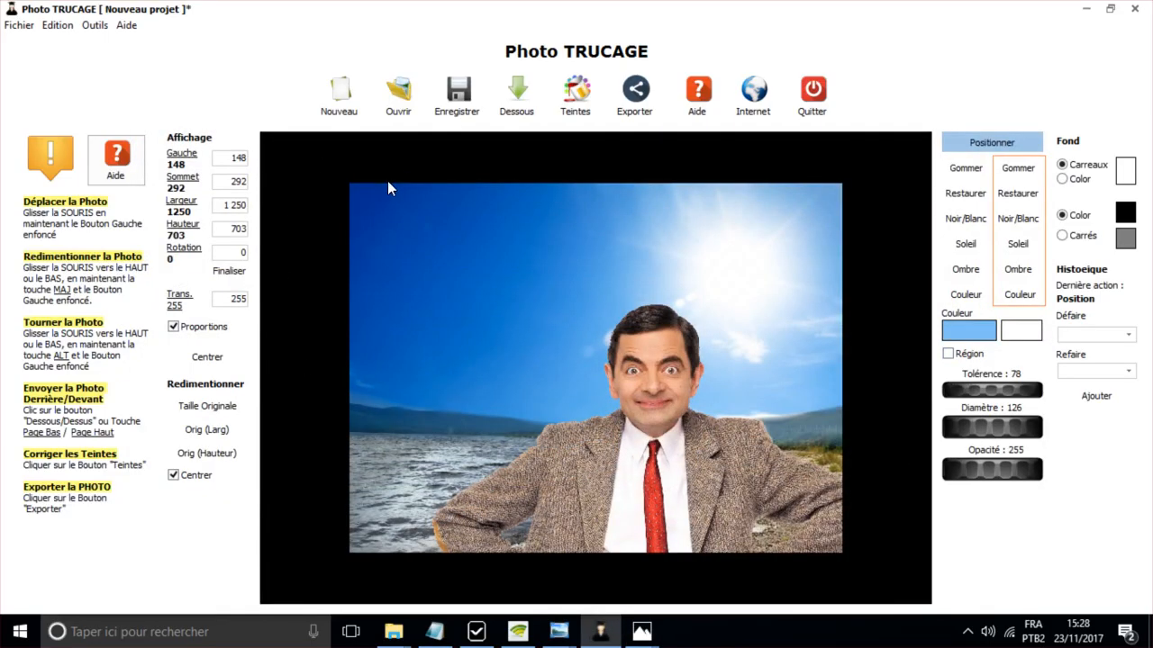